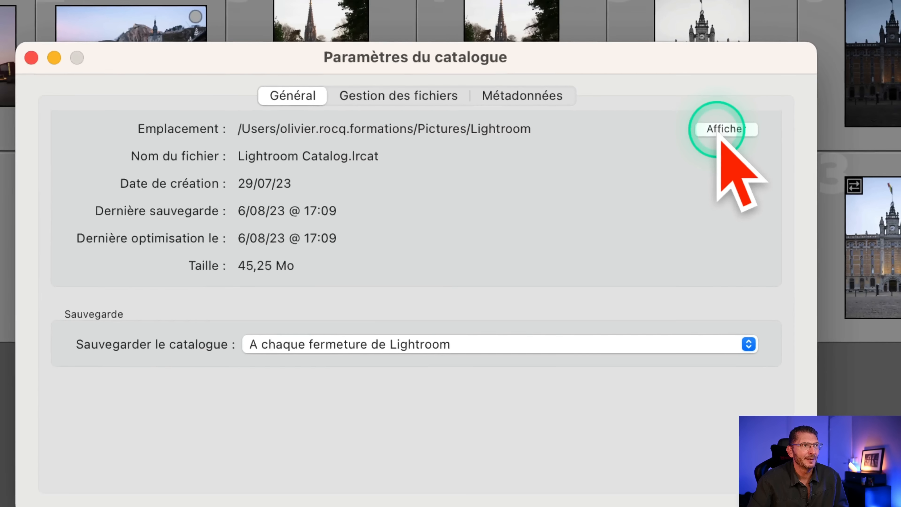
# Reveal the catalogue's location in Finder from the catalogue settings and open the Lightroom folder
pyautogui.click(724, 129)
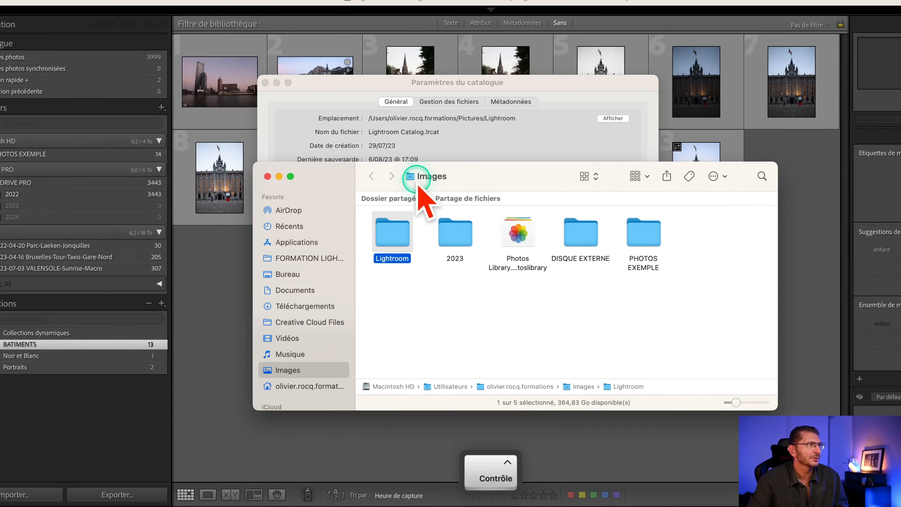
pyautogui.click(394, 237)
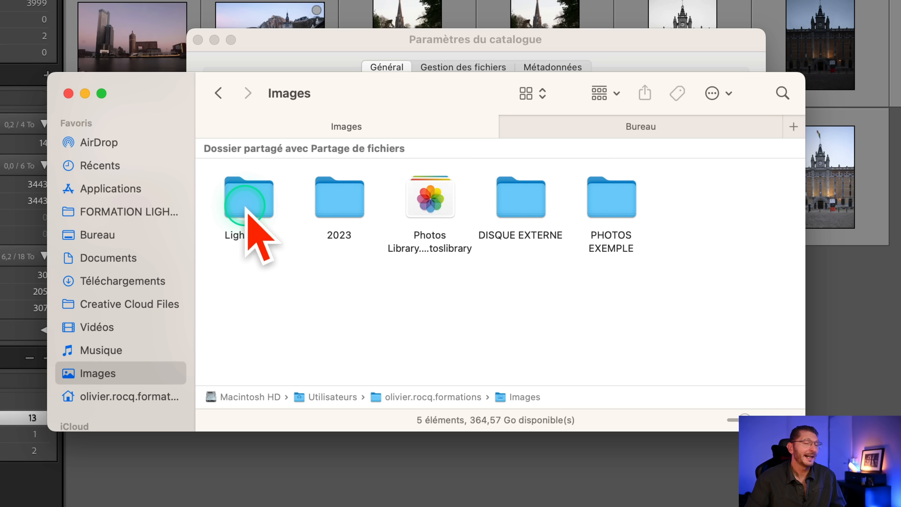
pyautogui.doubleClick(245, 207)
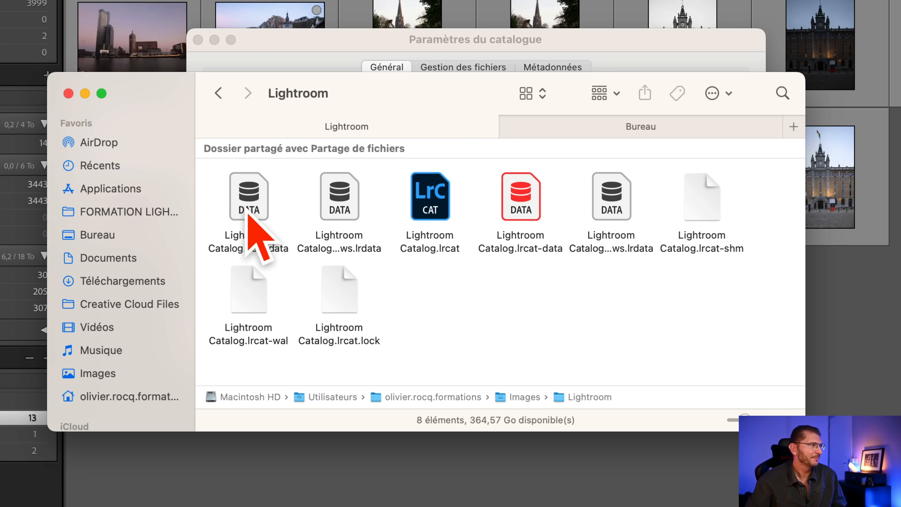
pyautogui.click(475, 281)
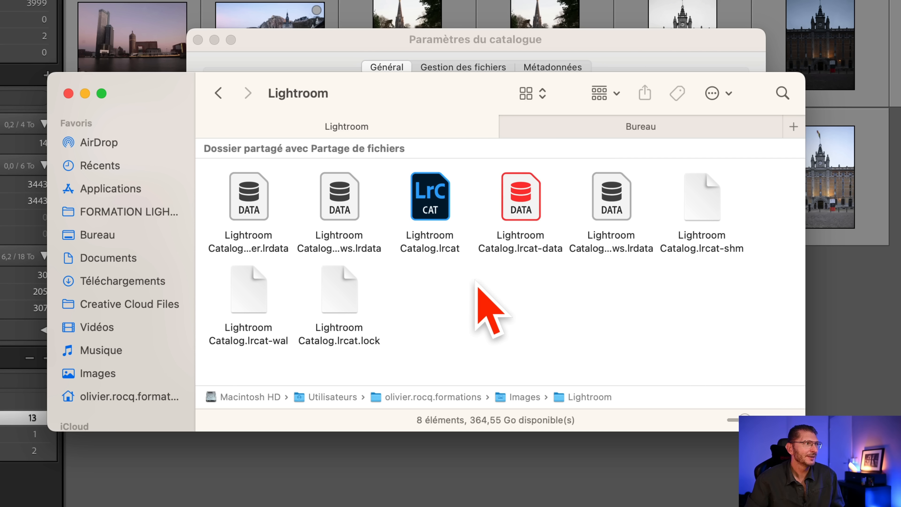
# Display the contents of the Lightroom catalogue folder as a list
pyautogui.click(440, 258)
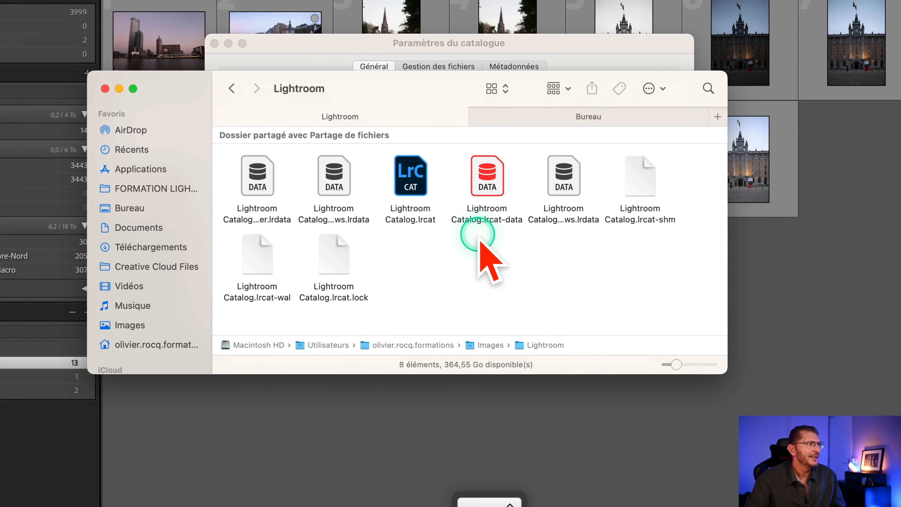
pyautogui.click(497, 88)
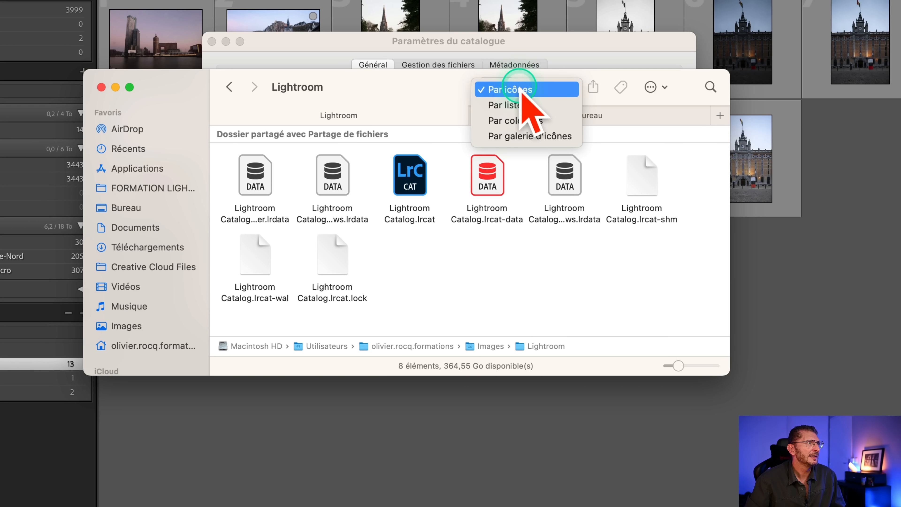
pyautogui.click(519, 105)
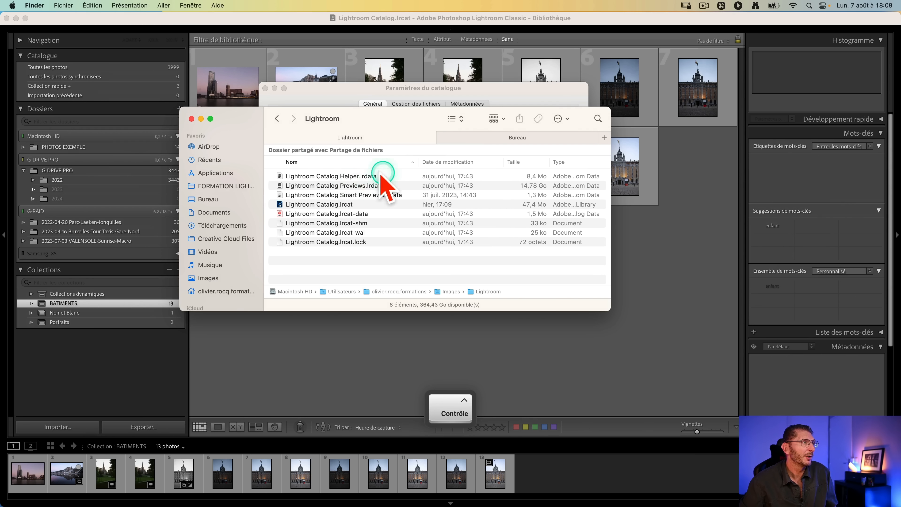
# Switch to Lightroom Classic and open the tenth photo of the BATIMENTS collection in Loupe view
pyautogui.click(592, 498)
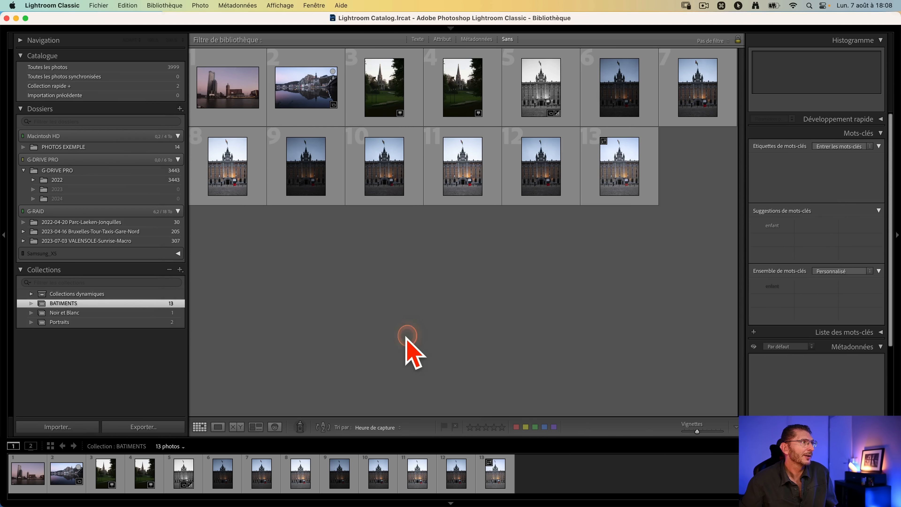
pyautogui.click(376, 172)
pyautogui.doubleClick(376, 171)
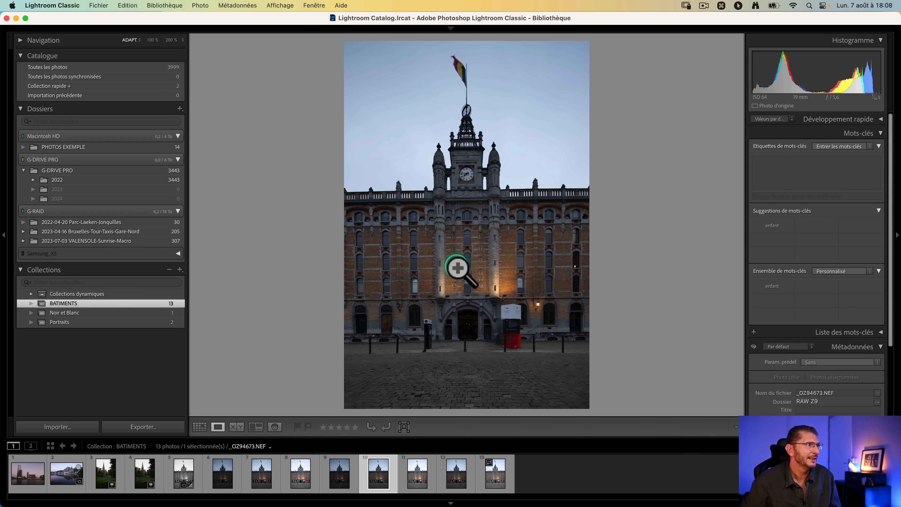
pyautogui.click(541, 295)
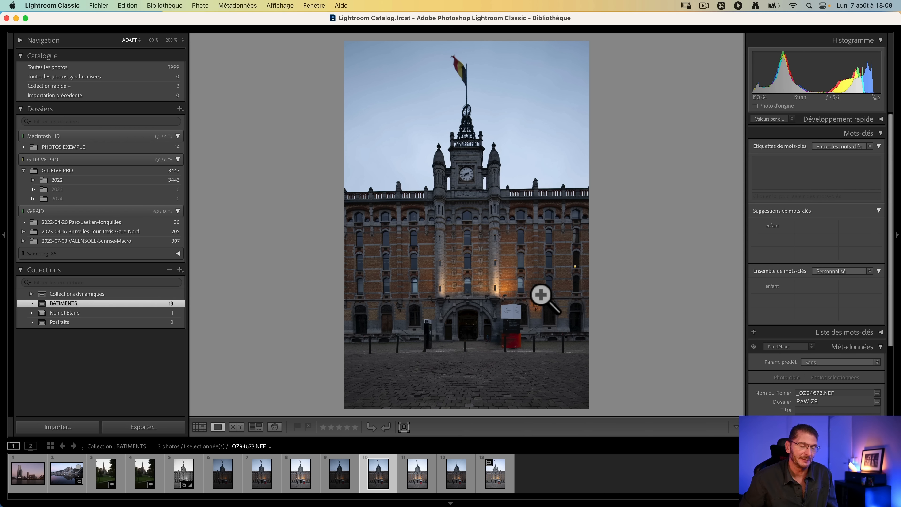
# Switch back to Finder and examine the catalogue and preview files in the Lightroom folder
pyautogui.press('super+Tab')
pyautogui.scroll(1, 356, 192)
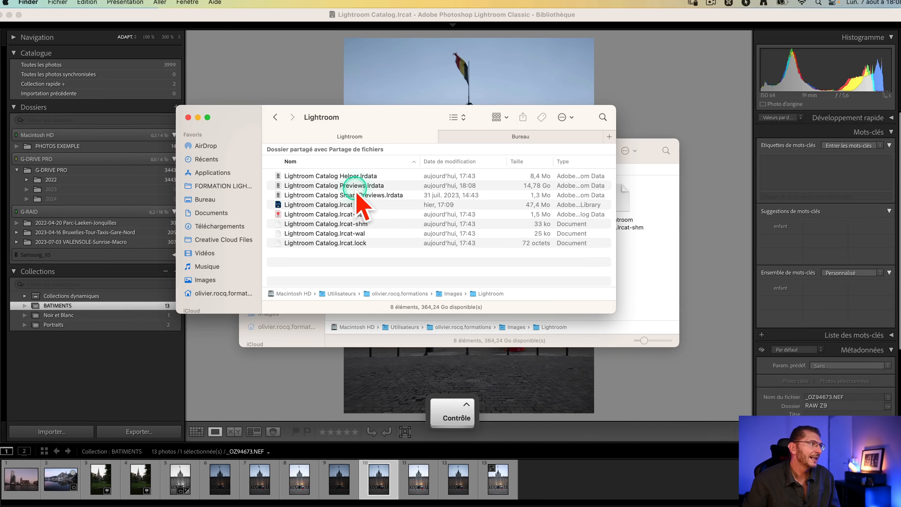
pyautogui.scroll(5, 356, 193)
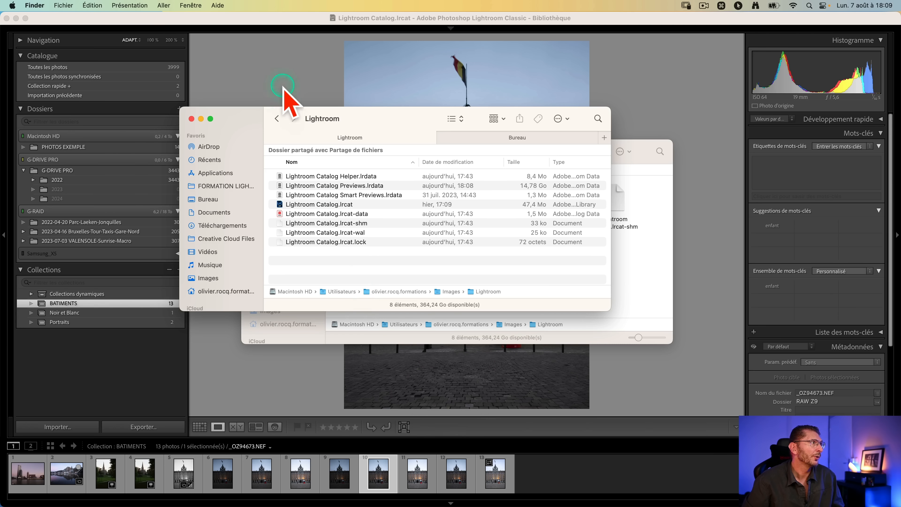
# Quit Lightroom Classic, skipping the catalogue backup this time, and check the catalogue folder's files in Finder
pyautogui.click(171, 40)
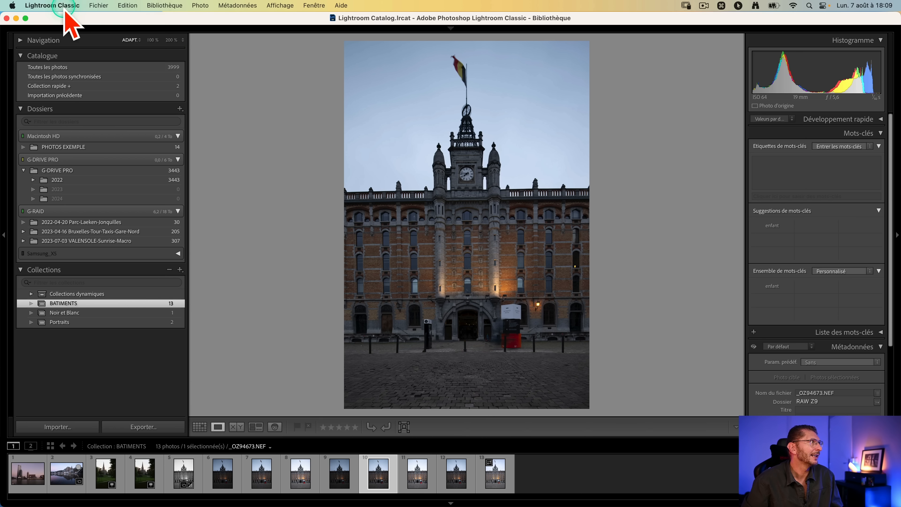
pyautogui.click(56, 6)
pyautogui.click(71, 133)
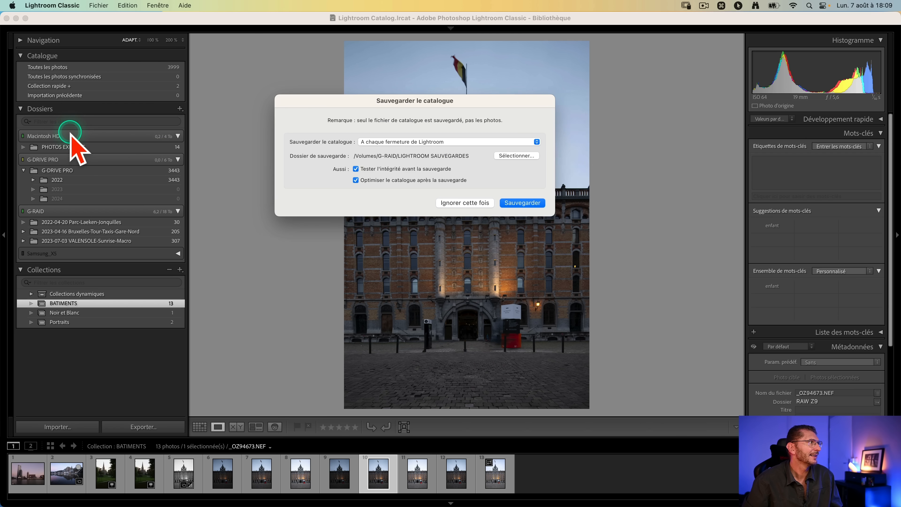
pyautogui.click(460, 202)
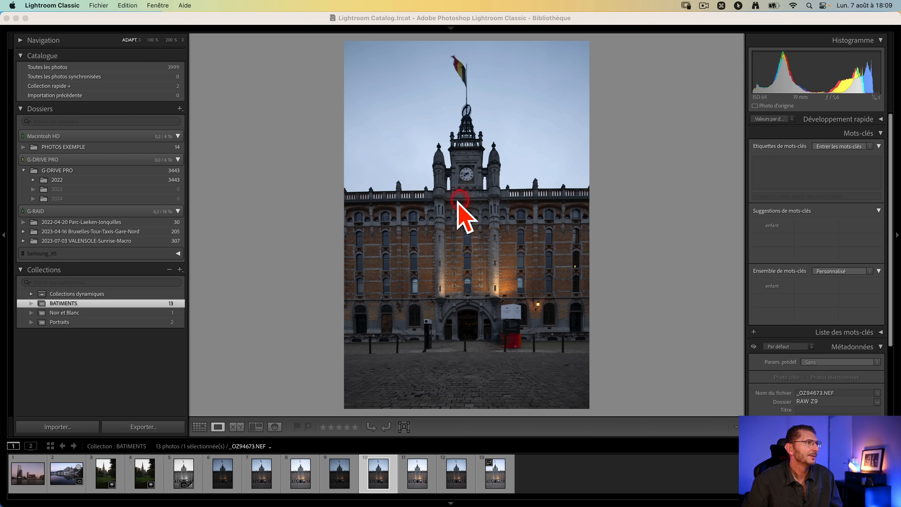
pyautogui.scroll(3, 345, 242)
pyautogui.scroll(3, 344, 246)
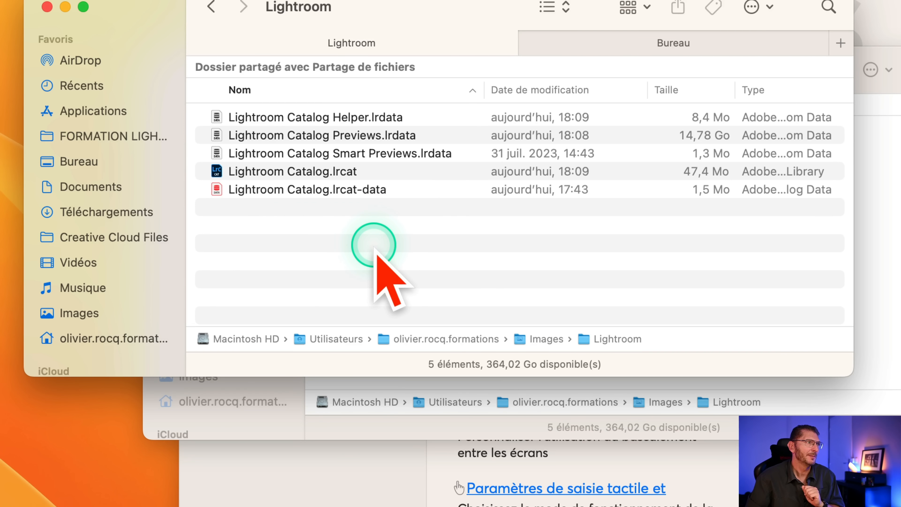
pyautogui.scroll(-5, 374, 247)
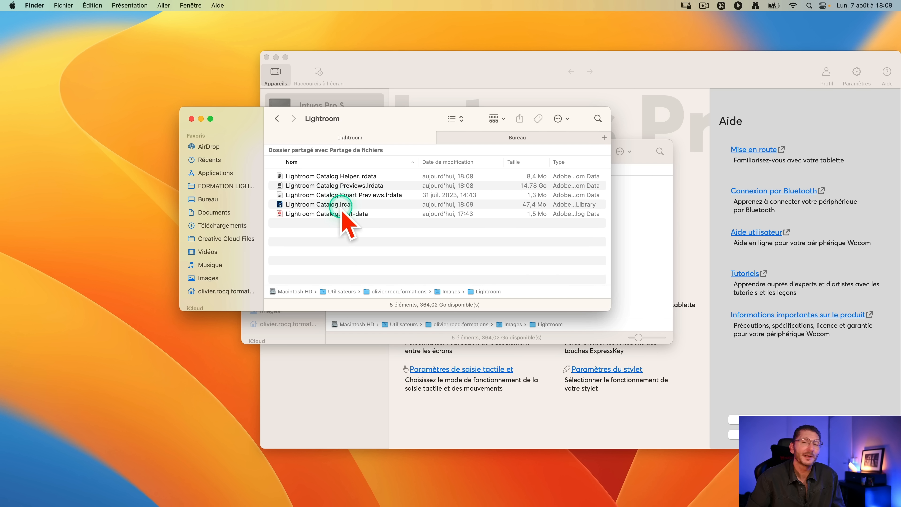
pyautogui.press('ctrl')
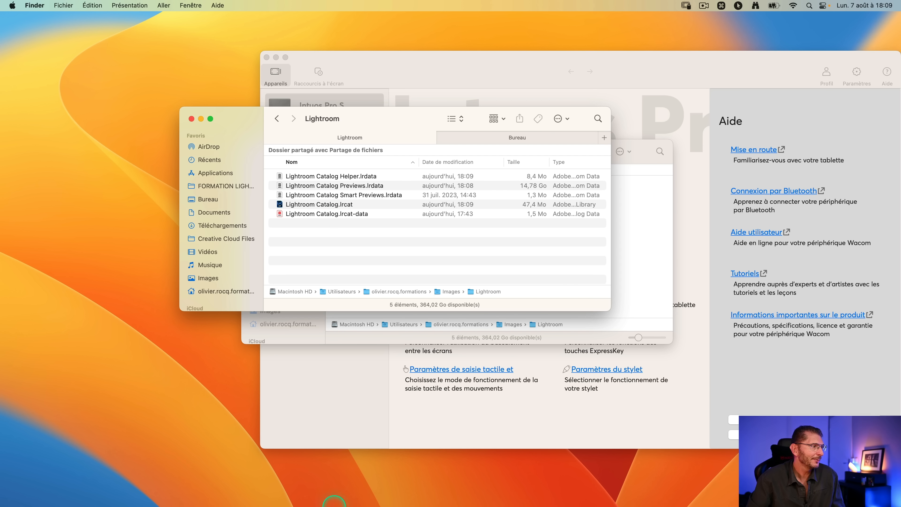
# Relaunch Lightroom Classic and open the catalogue settings
pyautogui.click(190, 495)
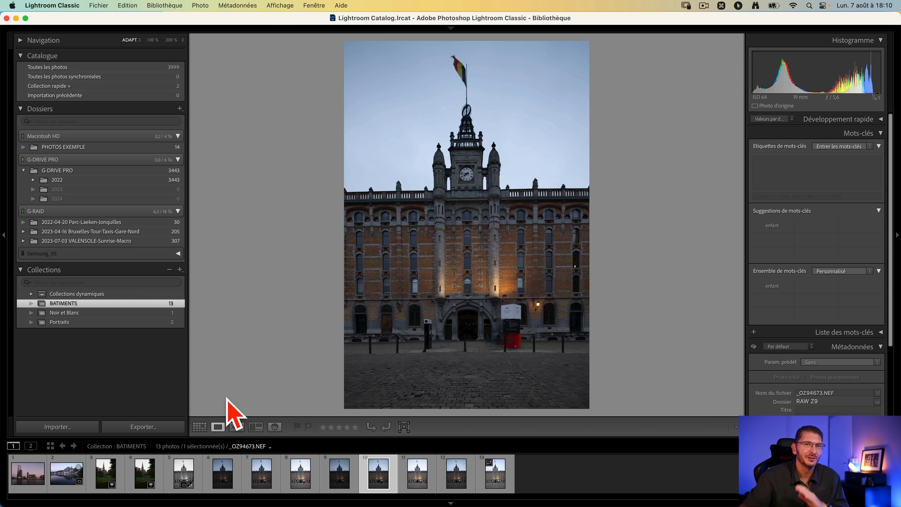
pyautogui.click(220, 308)
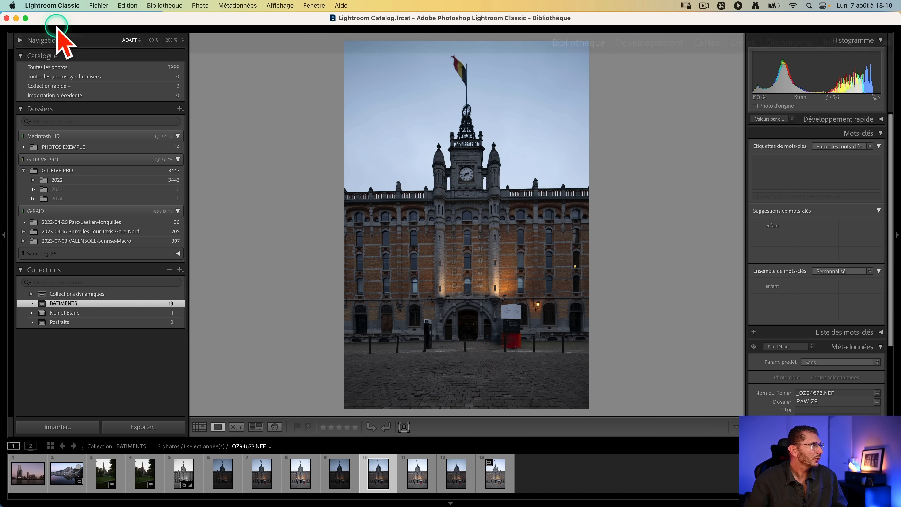
pyautogui.scroll(5, 51, 8)
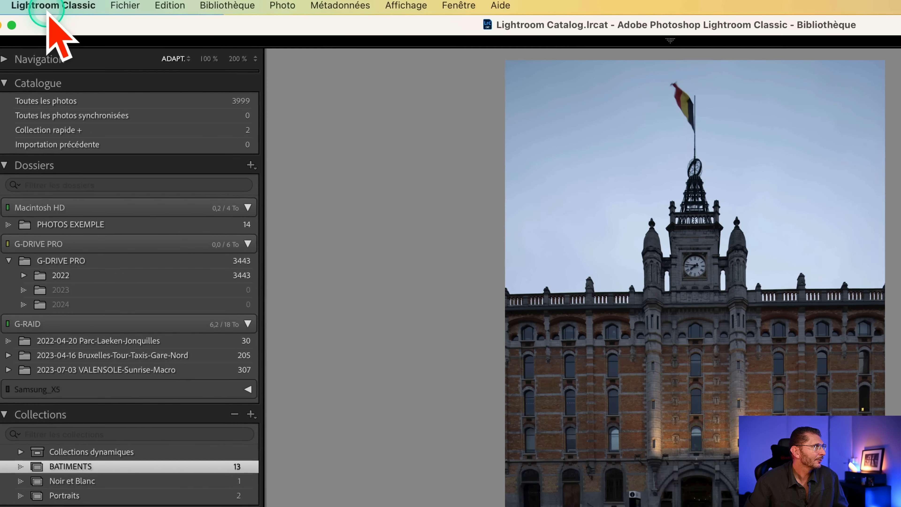
pyautogui.click(52, 7)
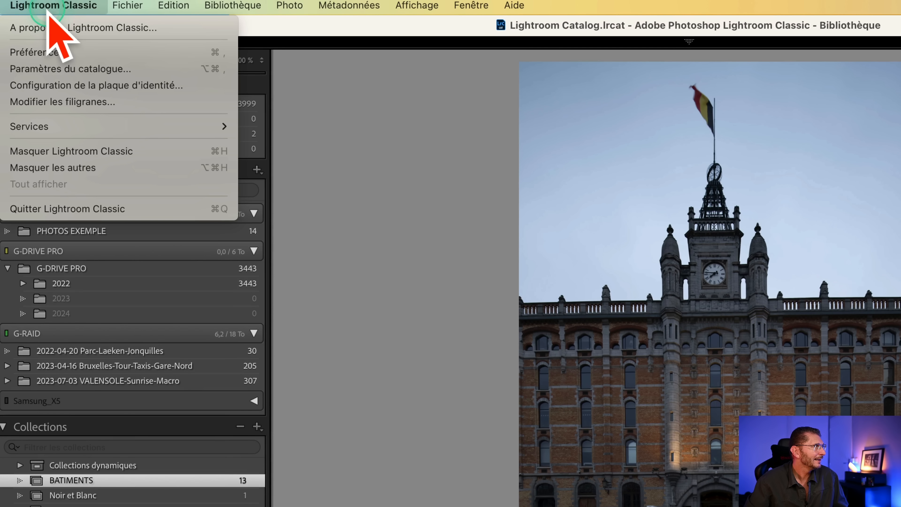
pyautogui.click(66, 71)
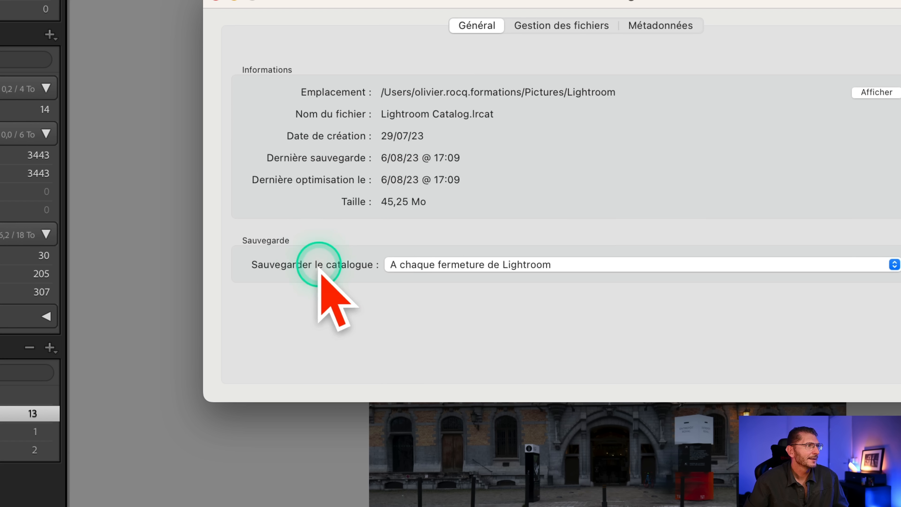
# Review the catalogue backup frequency options, keeping "A chaque fermeture de Lightroom"
pyautogui.click(435, 267)
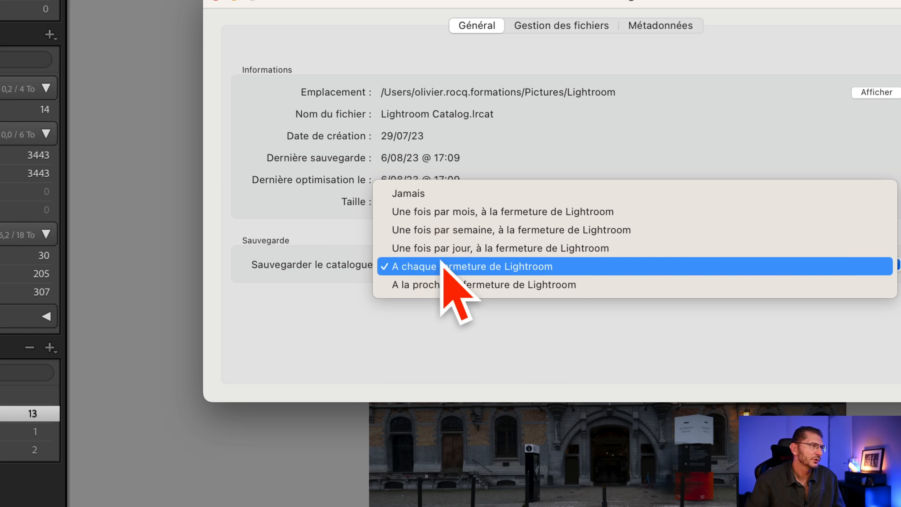
pyautogui.click(434, 199)
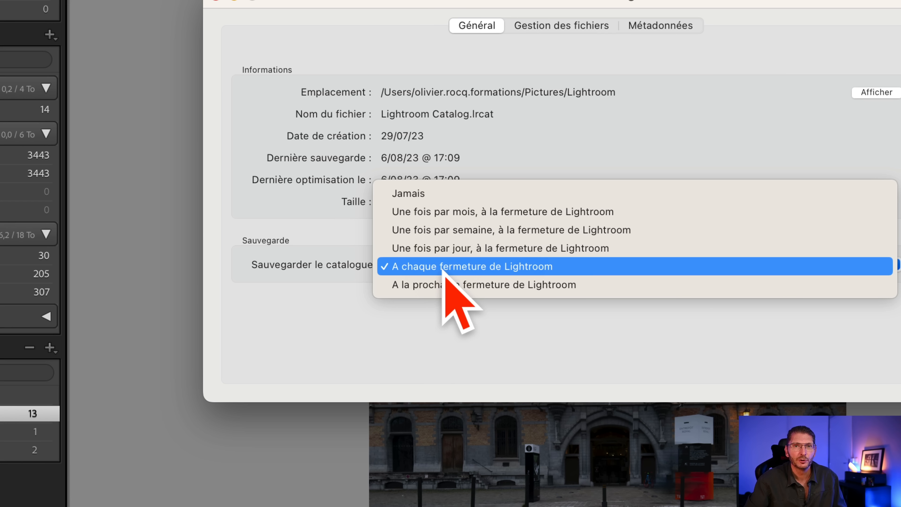
pyautogui.click(345, 302)
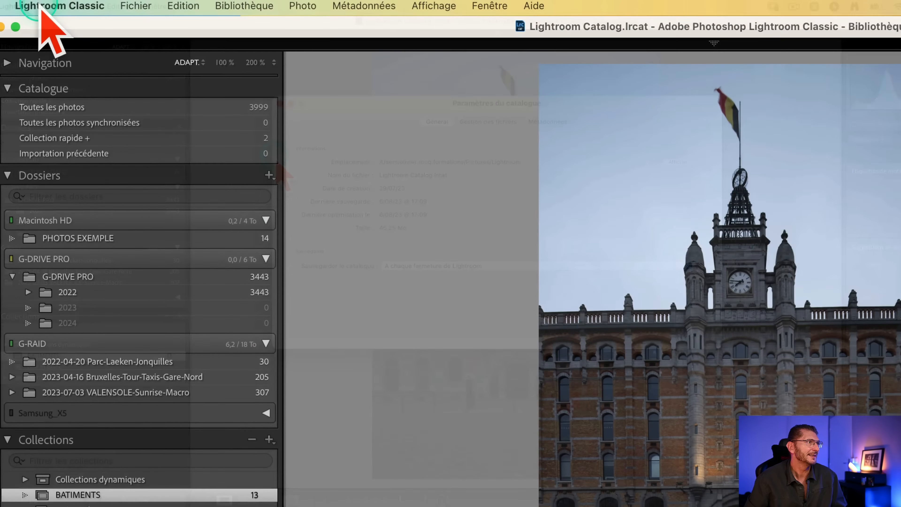
# Quit Lightroom Classic and back up the catalogue to the Images/Lightroom folder, keeping the frequency at "A chaque fermeture de Lightroom"
pyautogui.click(41, 5)
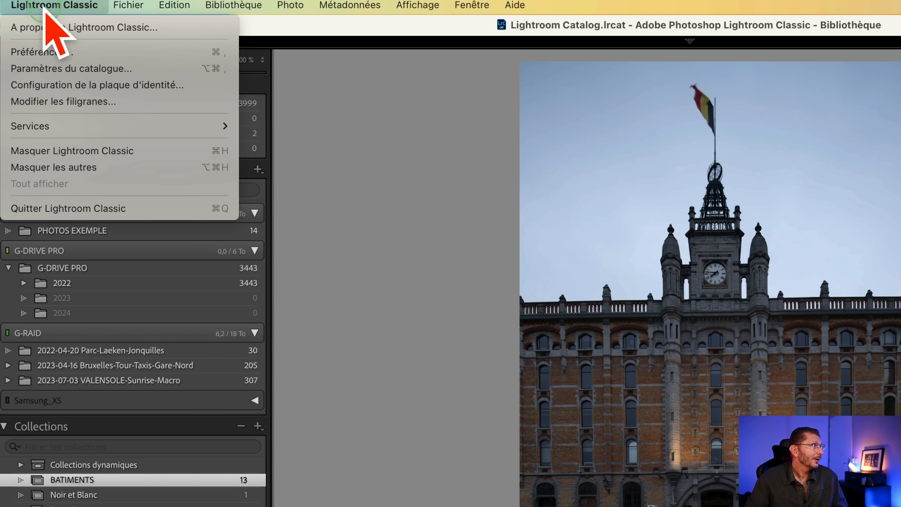
pyautogui.click(107, 208)
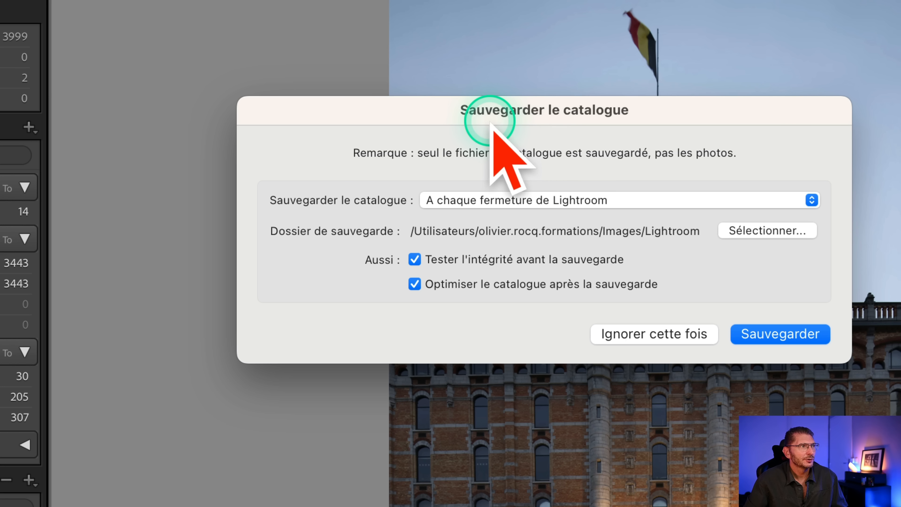
pyautogui.click(474, 199)
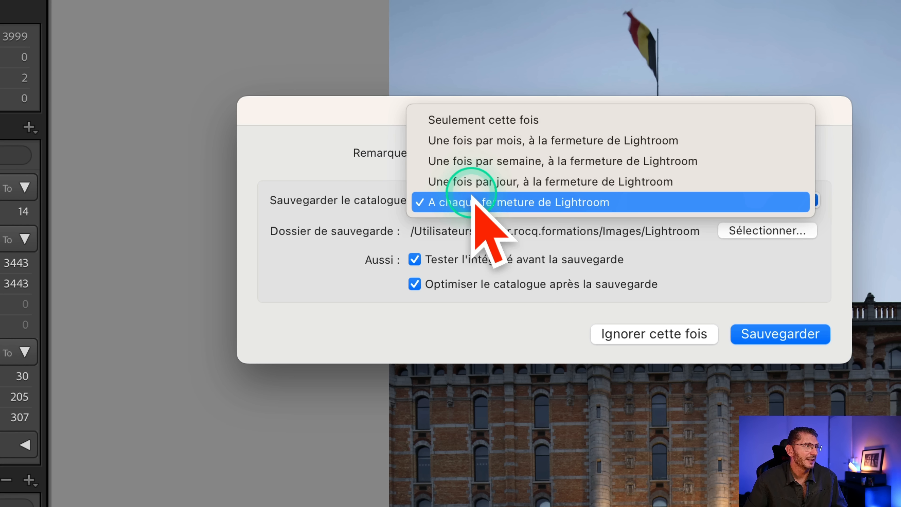
pyautogui.click(473, 199)
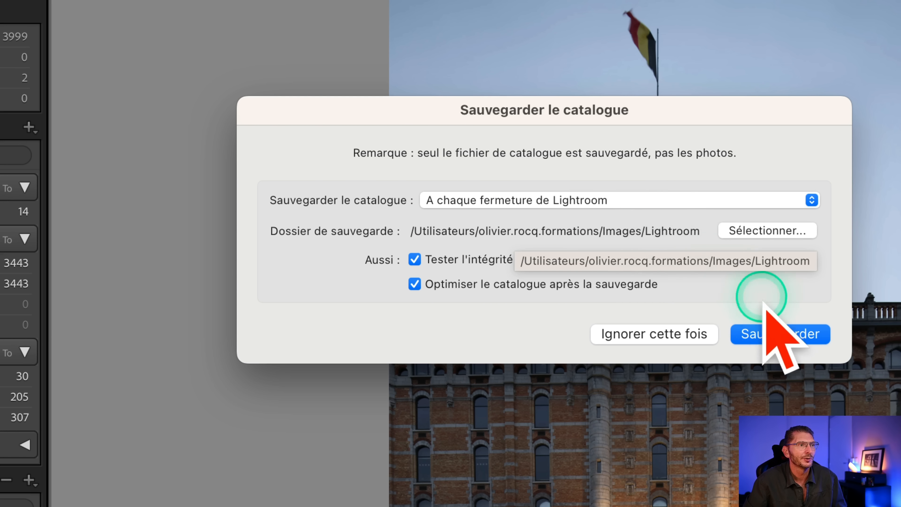
pyautogui.click(771, 332)
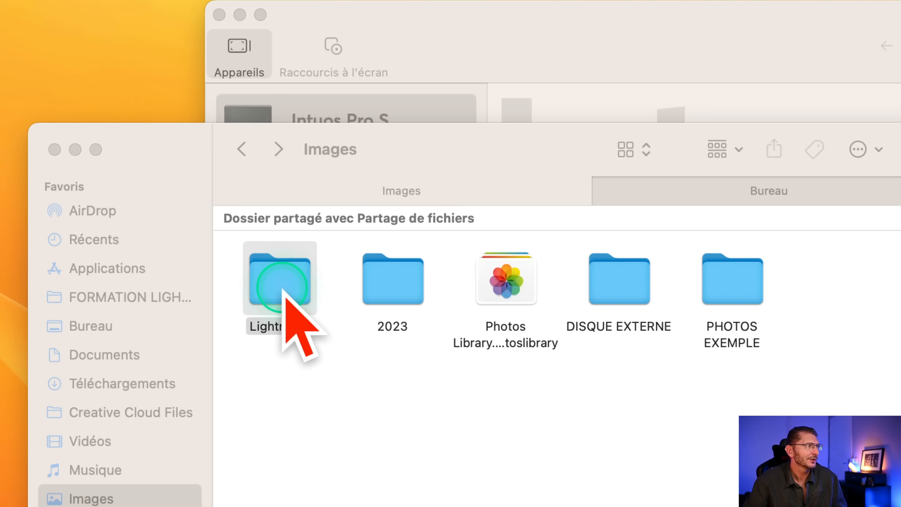
pyautogui.doubleClick(280, 297)
pyautogui.click(296, 280)
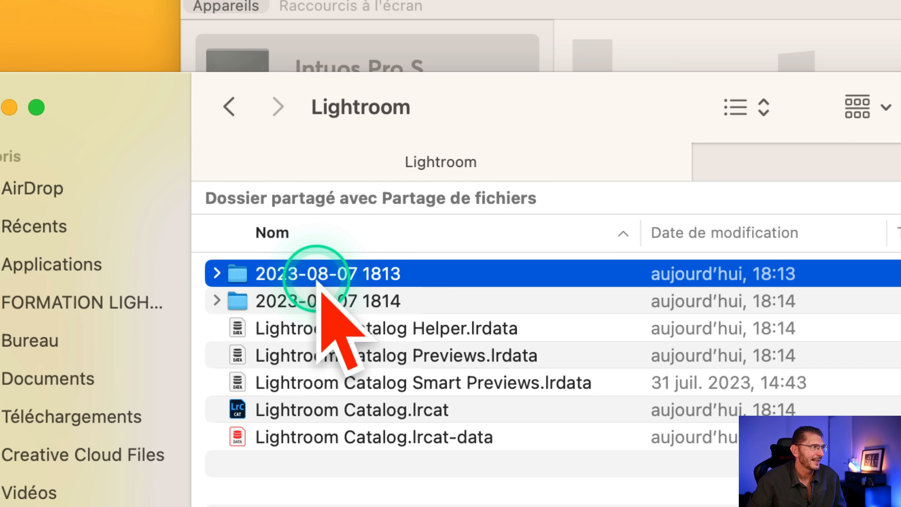
pyautogui.click(376, 303)
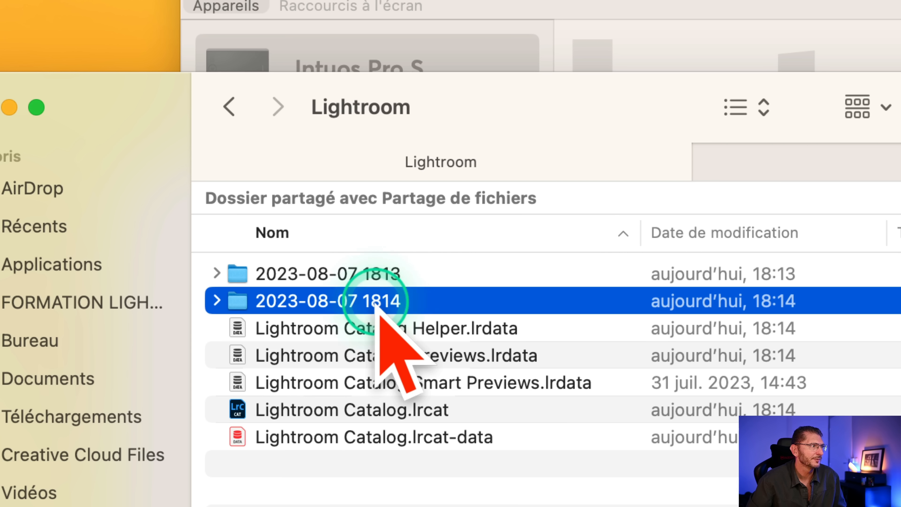
pyautogui.doubleClick(376, 302)
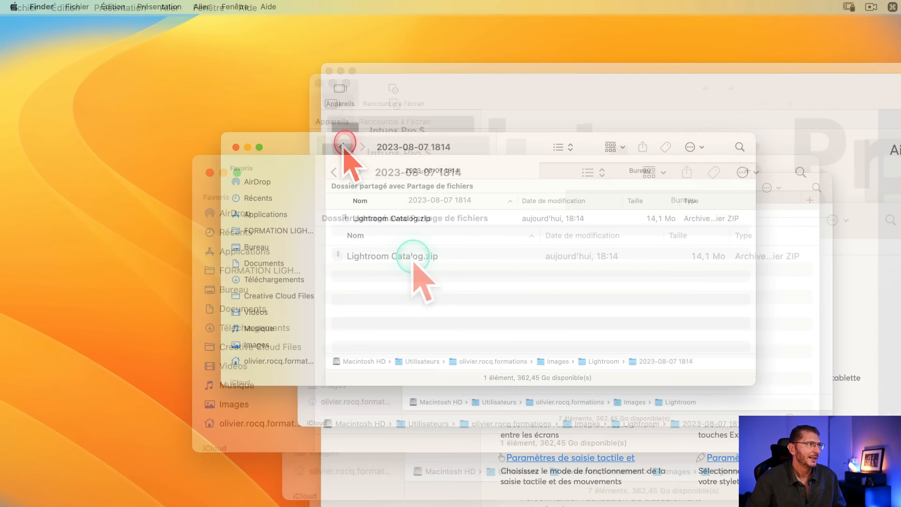
pyautogui.click(229, 106)
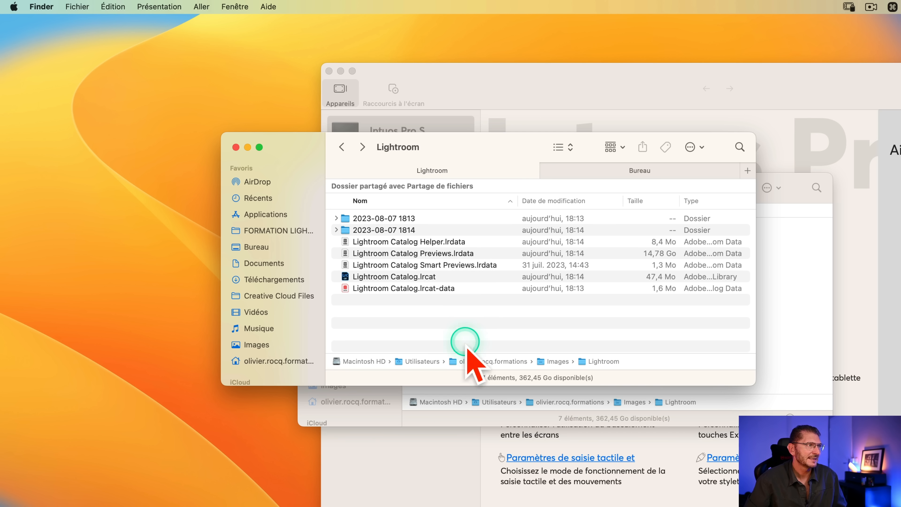
# Switch to Lightroom Classic, open the catalogue settings and reveal the catalogue's Lightroom folder contents in Finder
pyautogui.press('super+Tab')
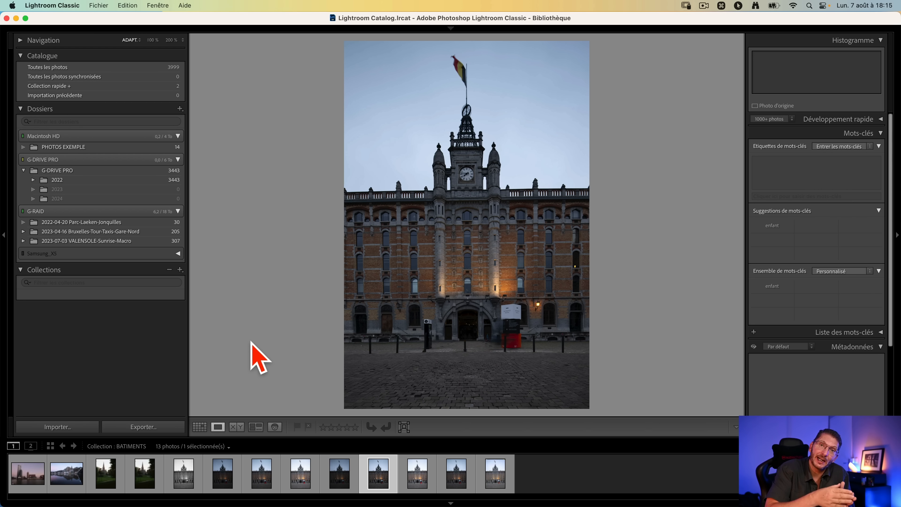
pyautogui.click(637, 306)
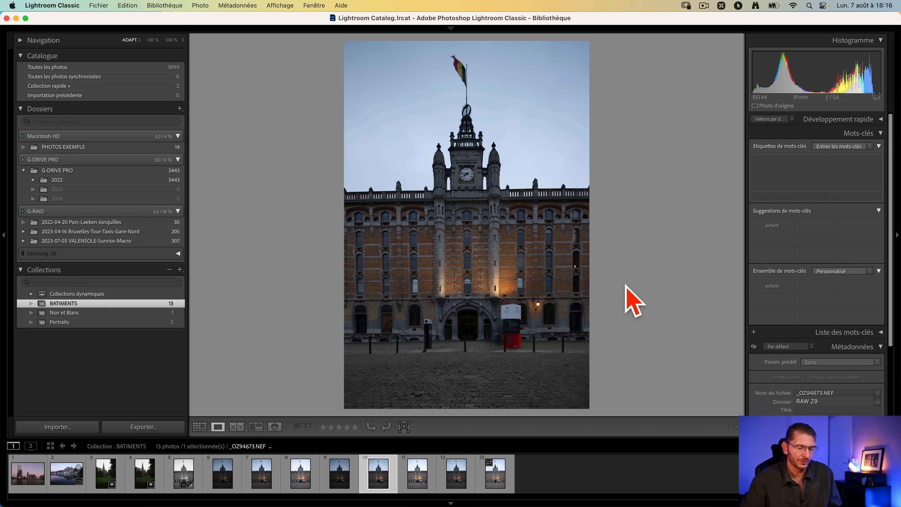
pyautogui.press('super+Tab')
pyautogui.click(125, 84)
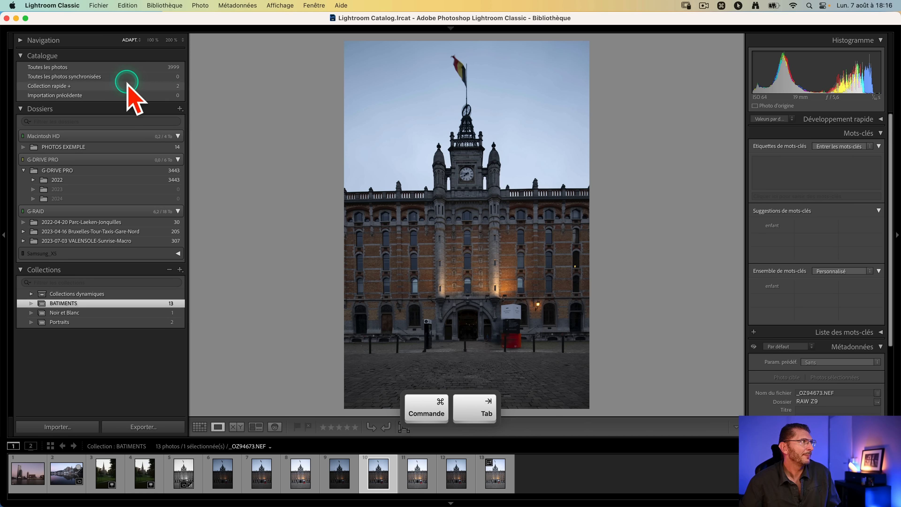
pyautogui.click(53, 5)
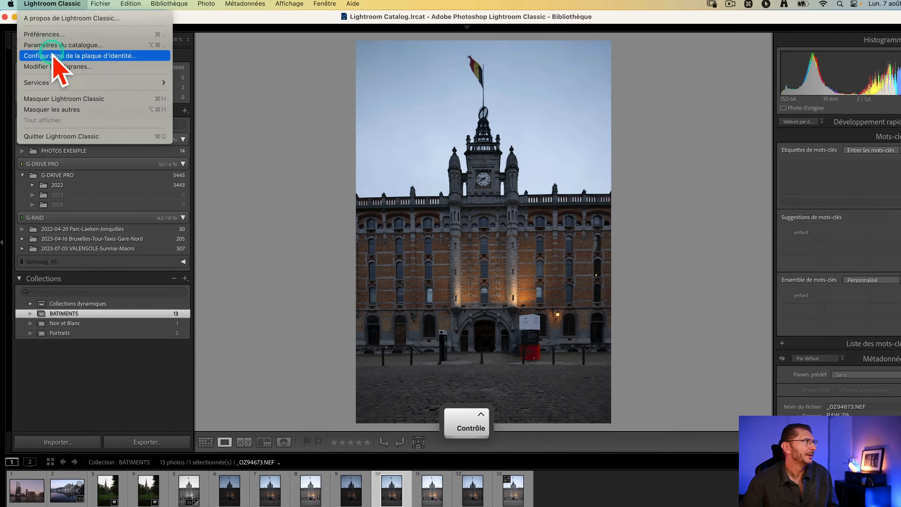
pyautogui.click(49, 46)
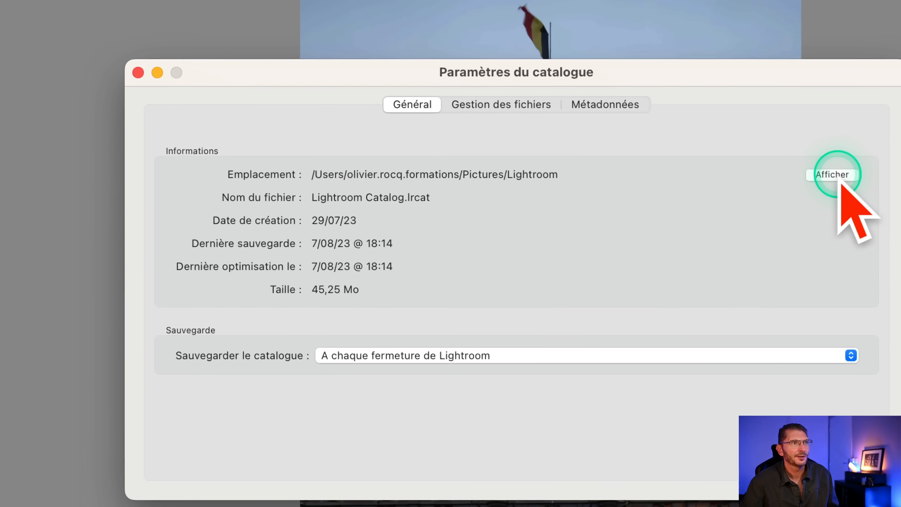
pyautogui.click(836, 174)
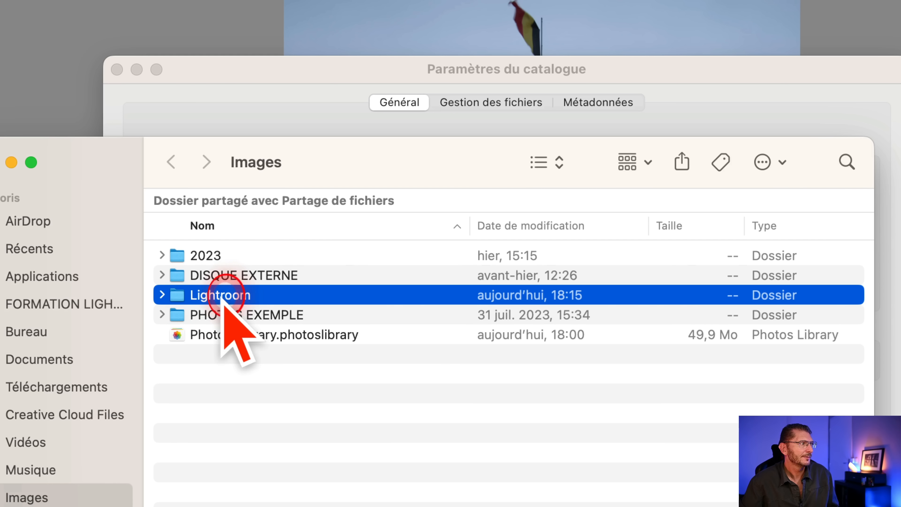
pyautogui.doubleClick(221, 295)
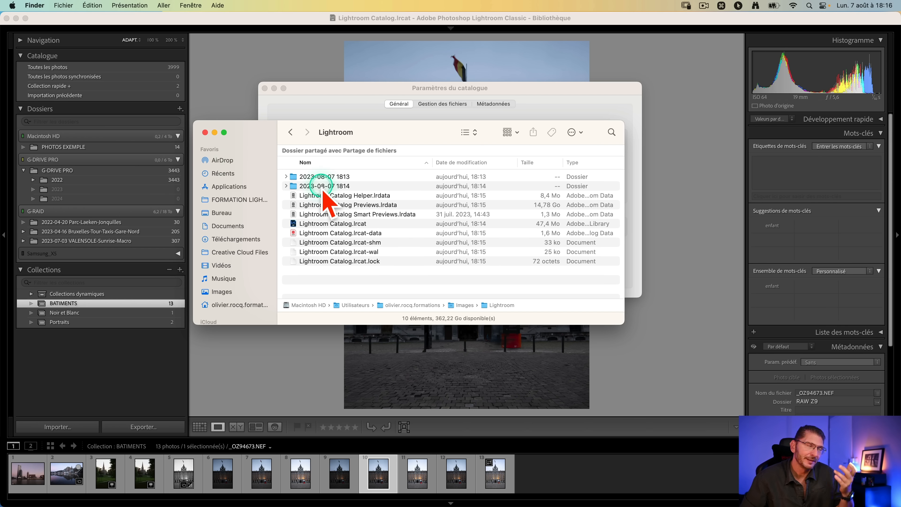
# Close the open Finder windows and the catalogue settings
pyautogui.click(204, 131)
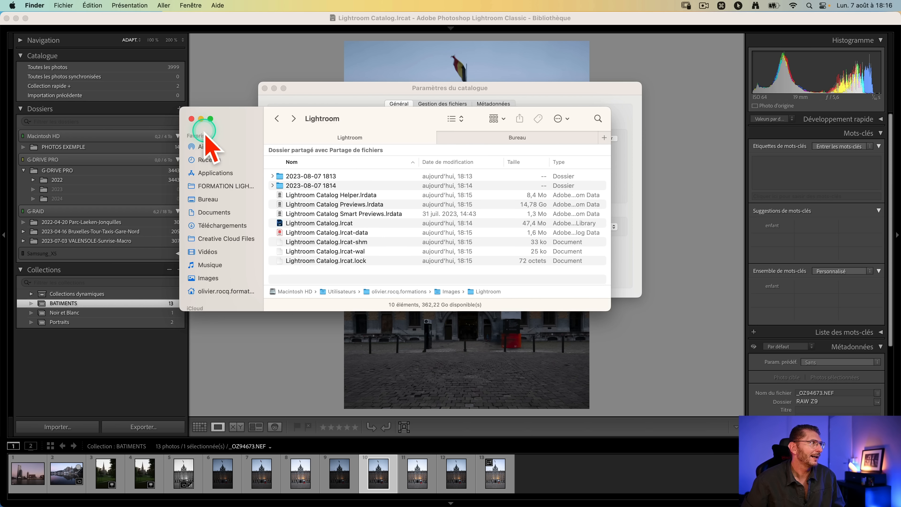
pyautogui.click(192, 118)
pyautogui.click(253, 152)
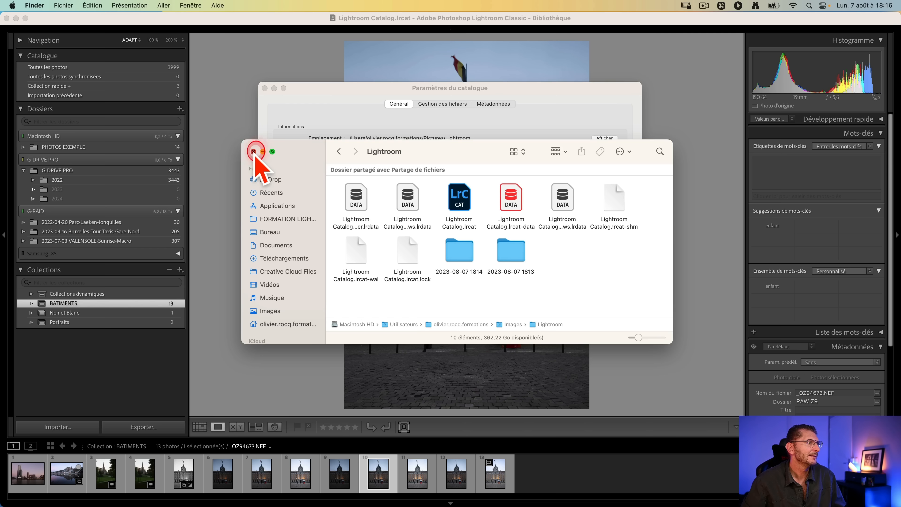
pyautogui.click(265, 88)
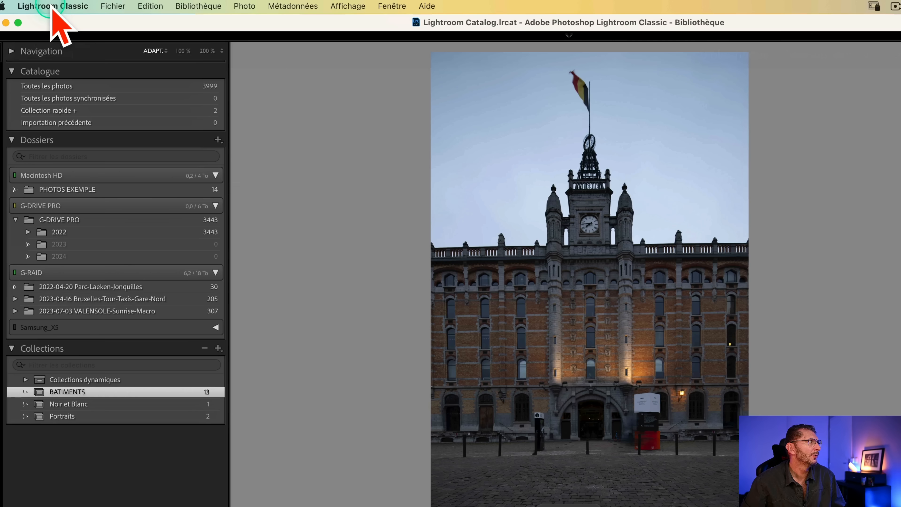
# Quit Lightroom Classic and back up the catalogue to the LIGHTROOM SAUVEGARDES folder on the G-RAID drive
pyautogui.click(52, 7)
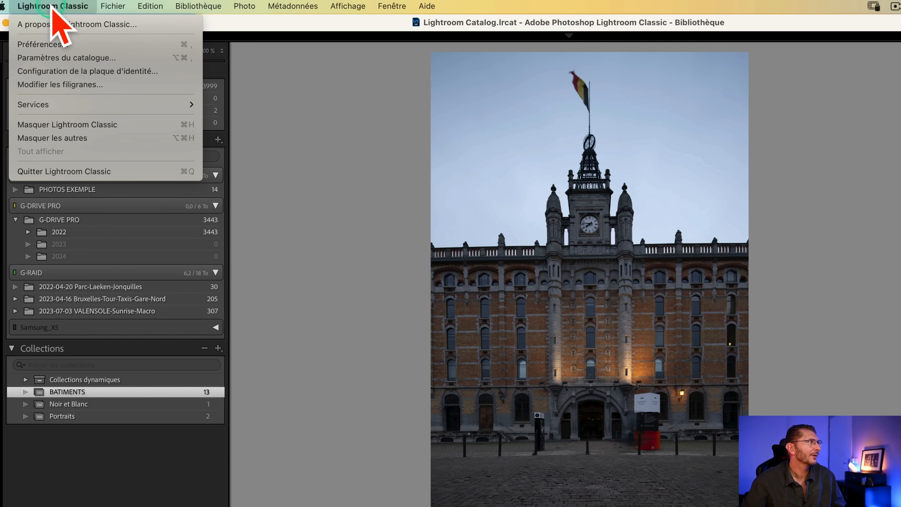
pyautogui.click(95, 170)
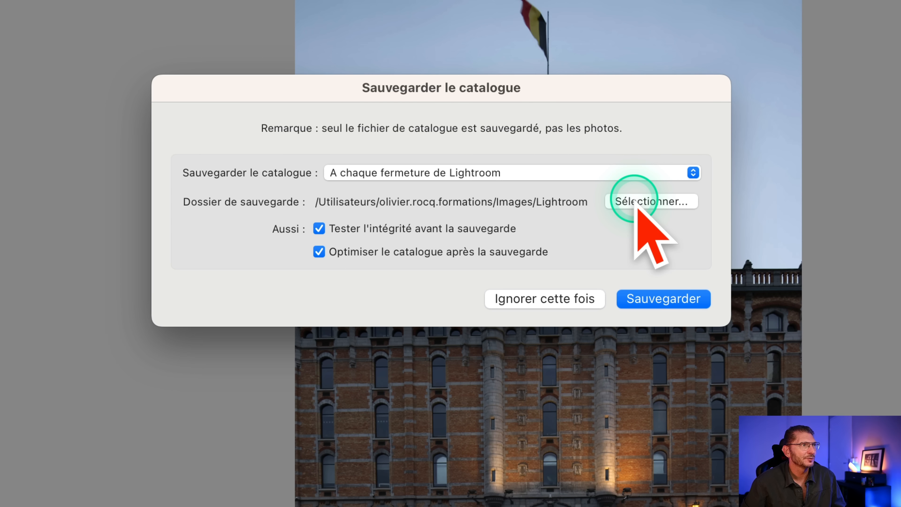
pyautogui.click(638, 204)
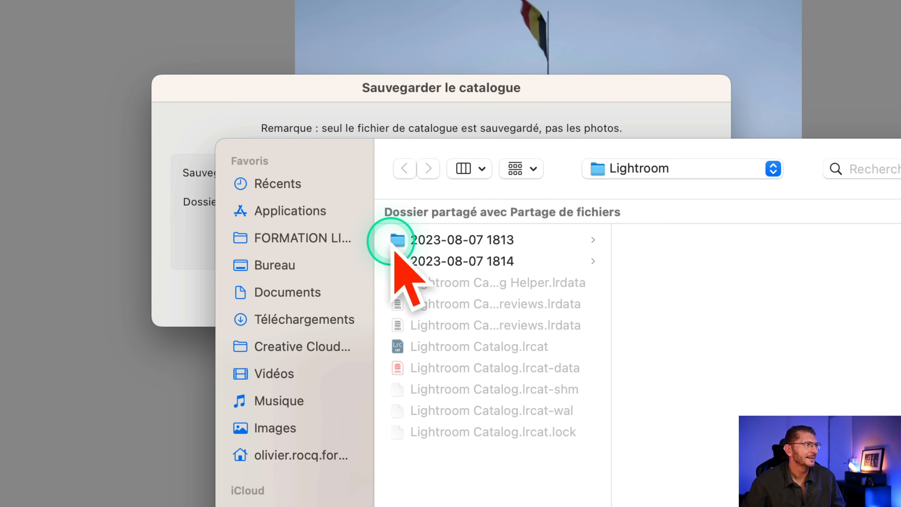
pyautogui.scroll(-10, 342, 338)
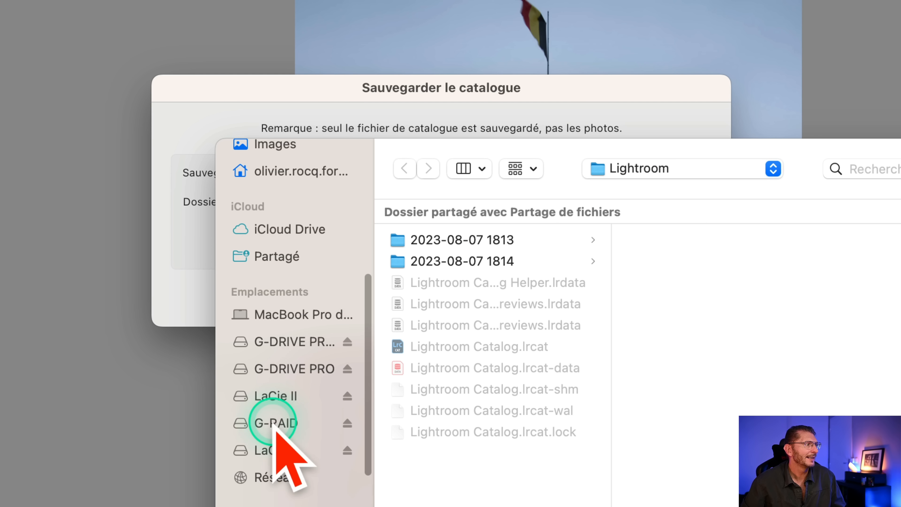
pyautogui.click(277, 428)
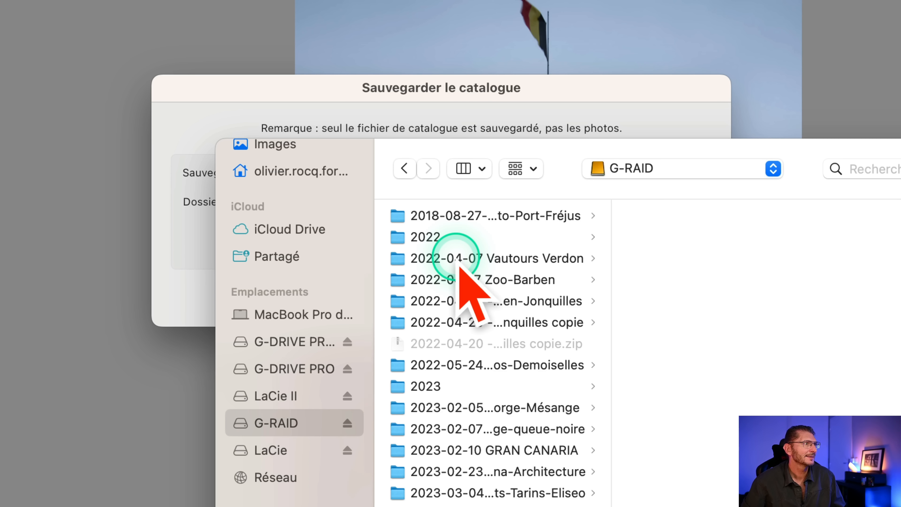
pyautogui.scroll(-15, 506, 346)
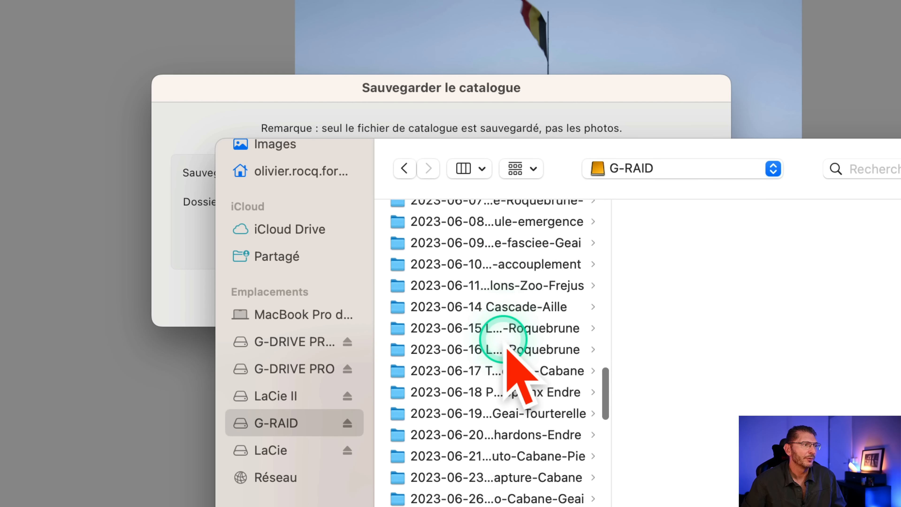
pyautogui.scroll(-20, 507, 350)
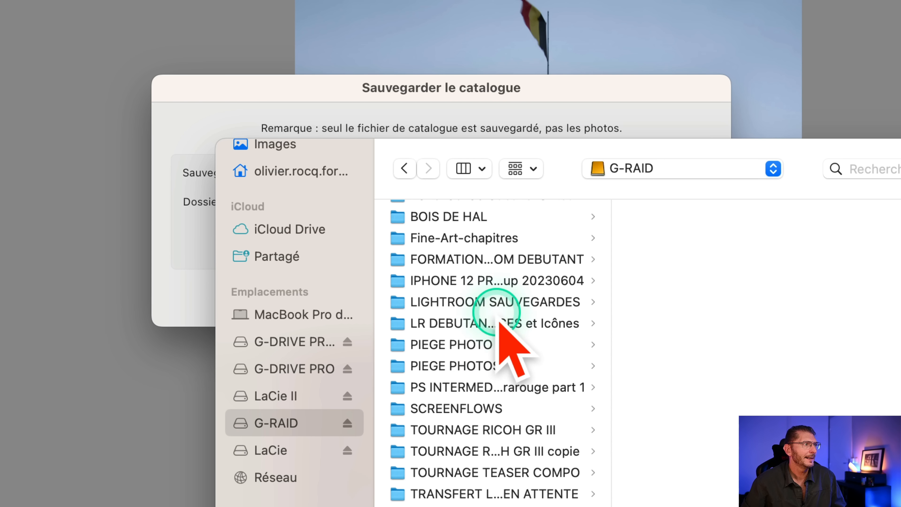
pyautogui.scroll(1, 489, 330)
pyautogui.click(459, 319)
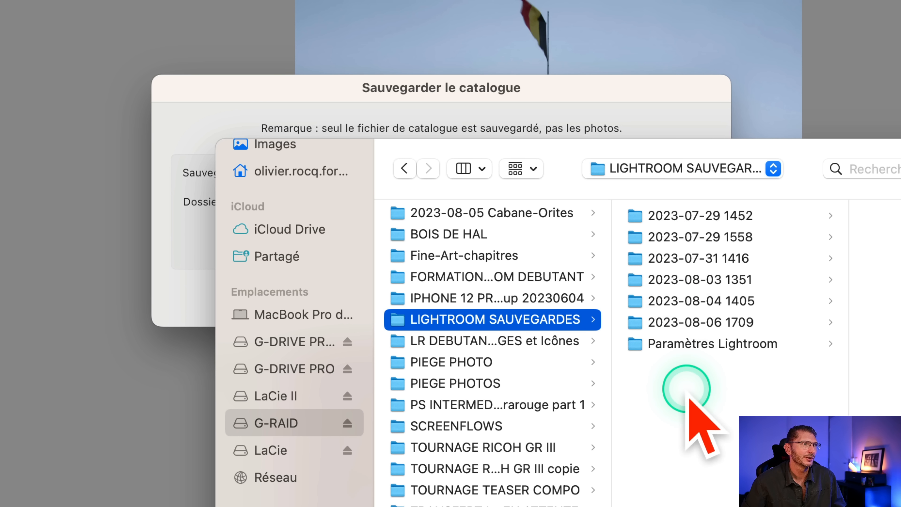
pyautogui.click(772, 477)
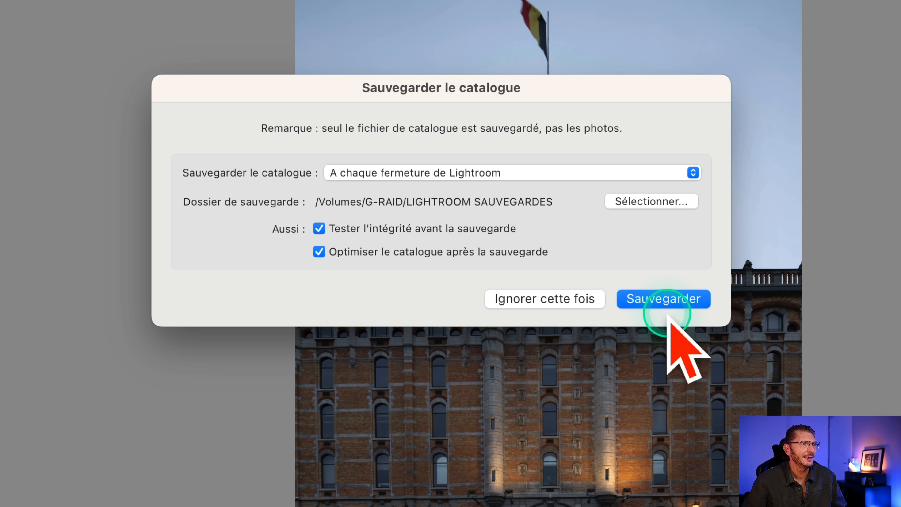
pyautogui.click(664, 300)
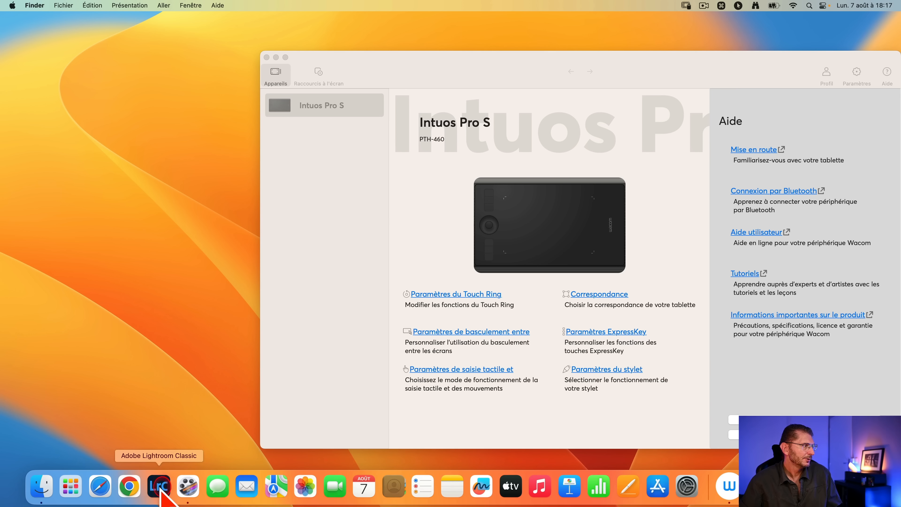
# Relaunch Lightroom Classic and open the catalogue's Lightroom folder in Finder through the catalogue settings
pyautogui.click(159, 486)
pyautogui.click(52, 5)
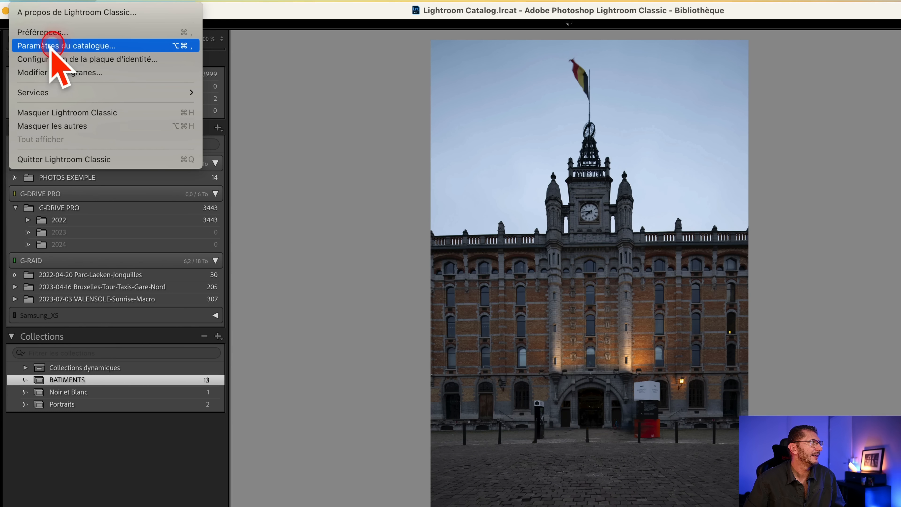
pyautogui.click(53, 45)
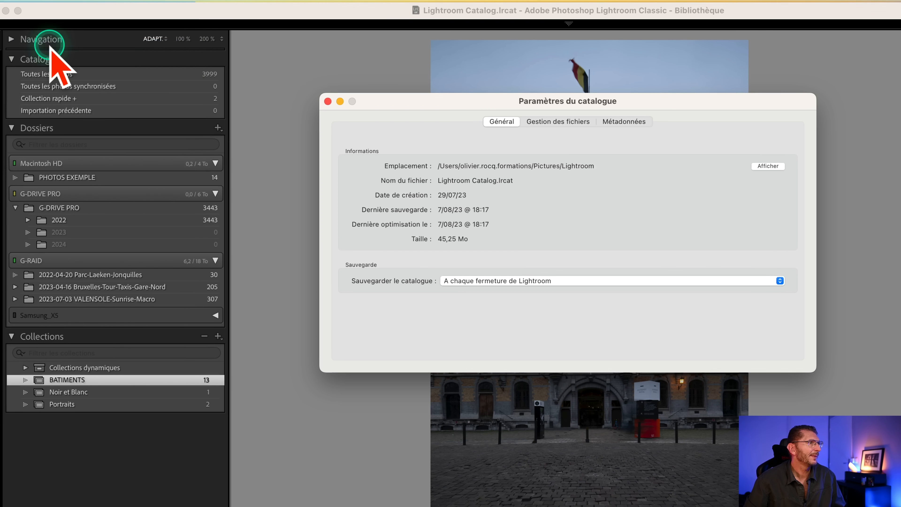
pyautogui.click(770, 166)
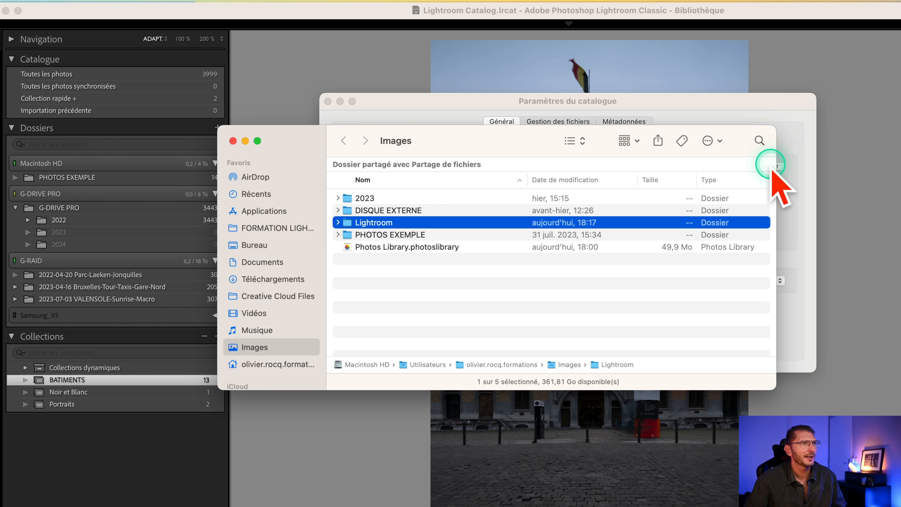
pyautogui.doubleClick(395, 223)
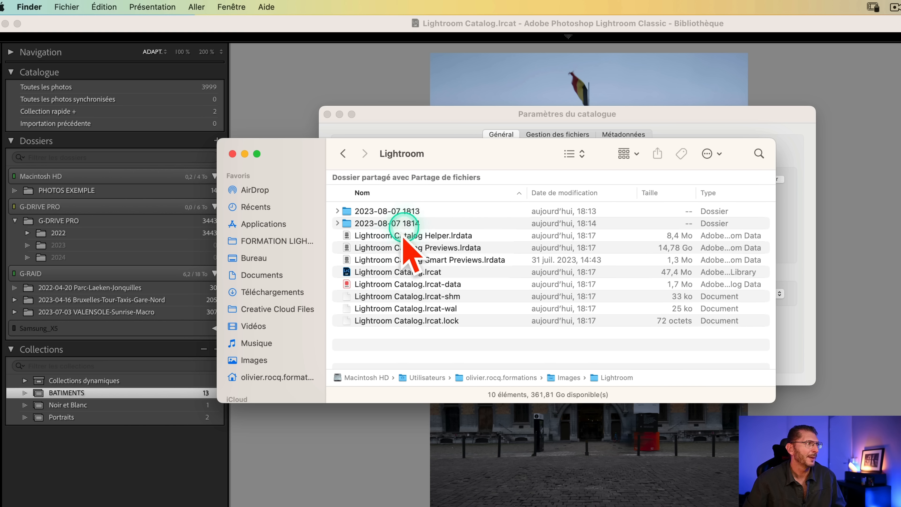
pyautogui.click(390, 222)
pyautogui.keyDown('shift'); pyautogui.click(389, 215); pyautogui.keyUp('shift')
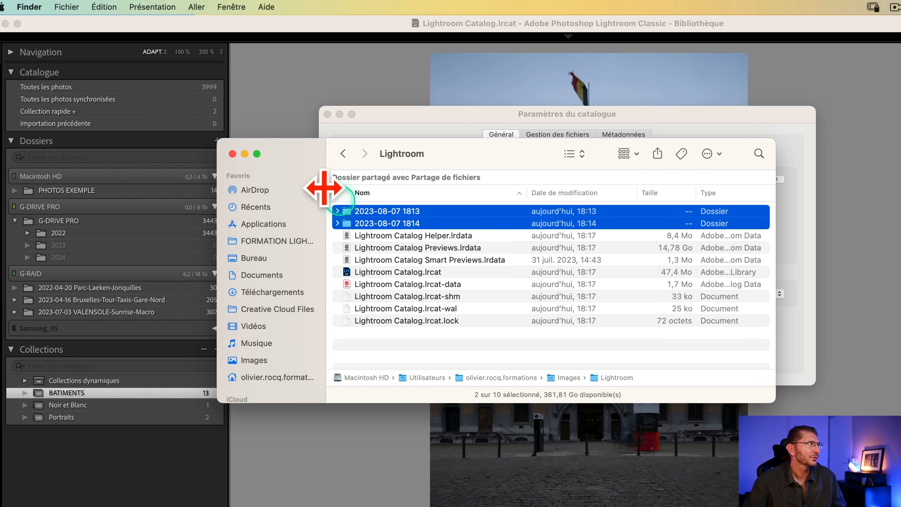
pyautogui.click(113, 11)
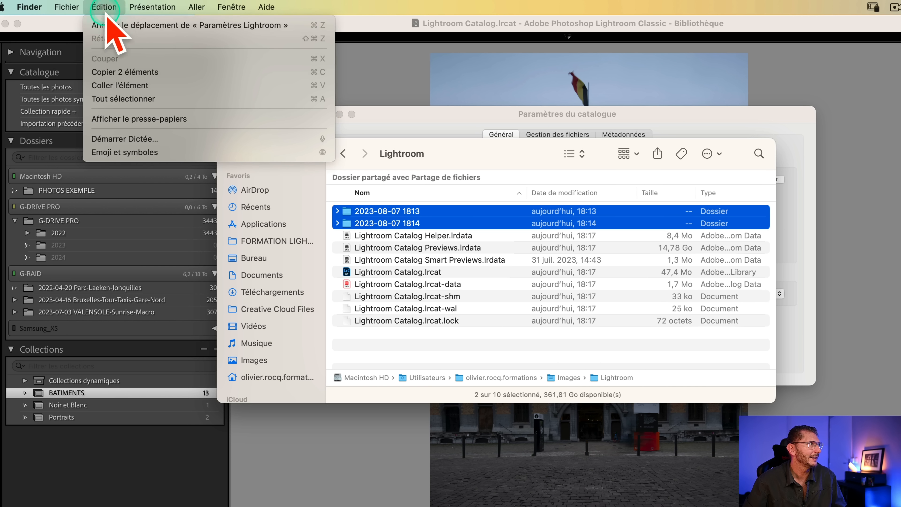
pyautogui.click(126, 73)
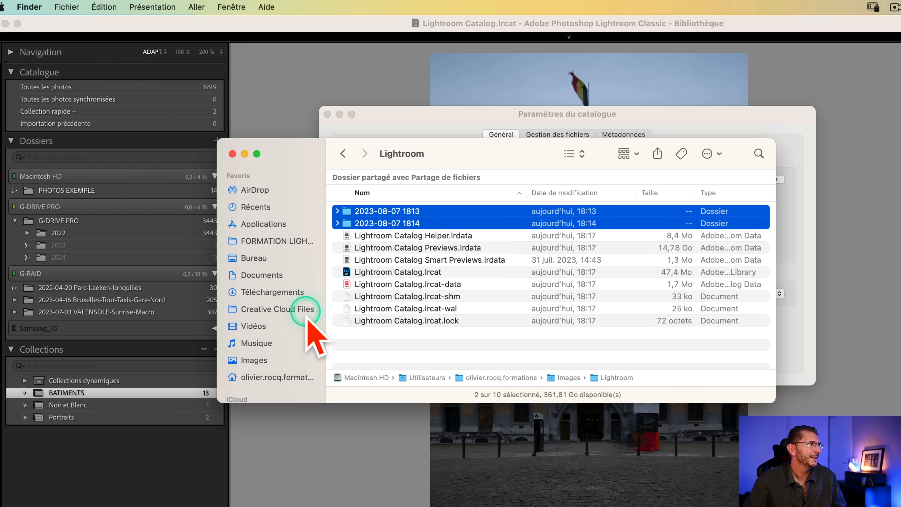
pyautogui.scroll(-5, 267, 330)
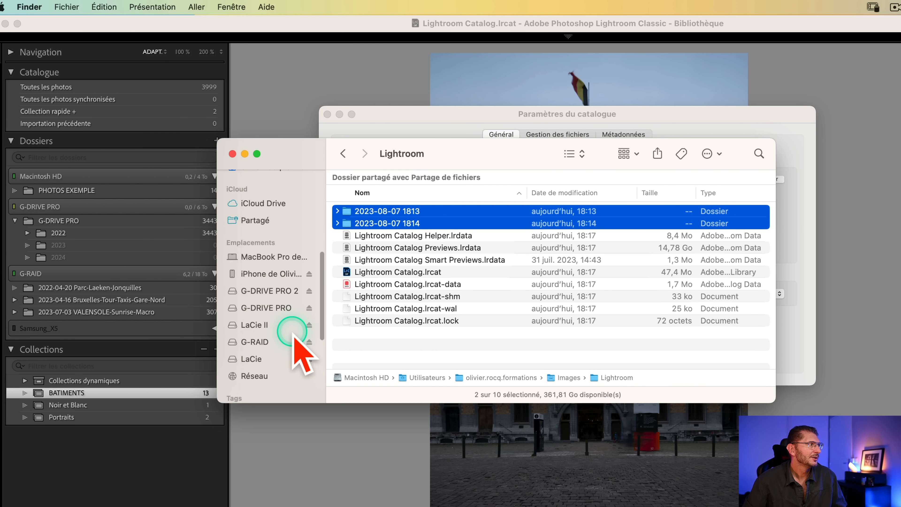
pyautogui.click(261, 343)
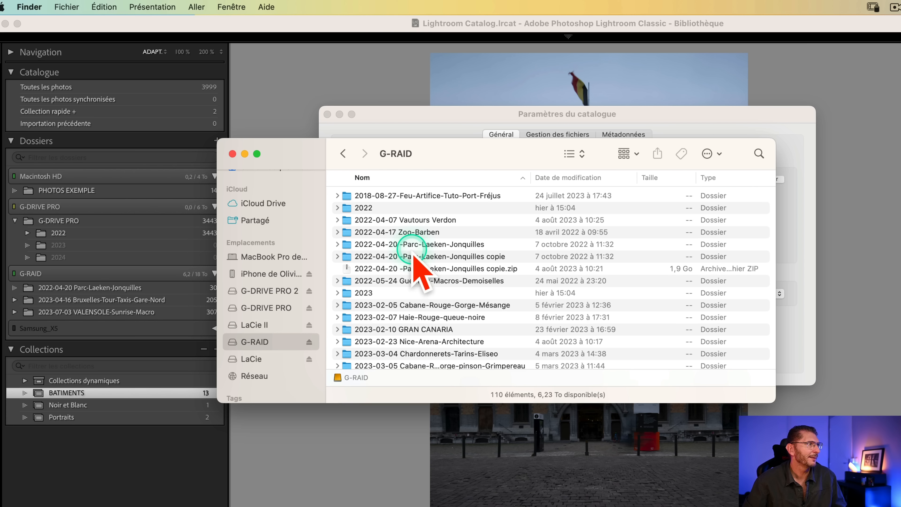
pyautogui.scroll(-15, 419, 299)
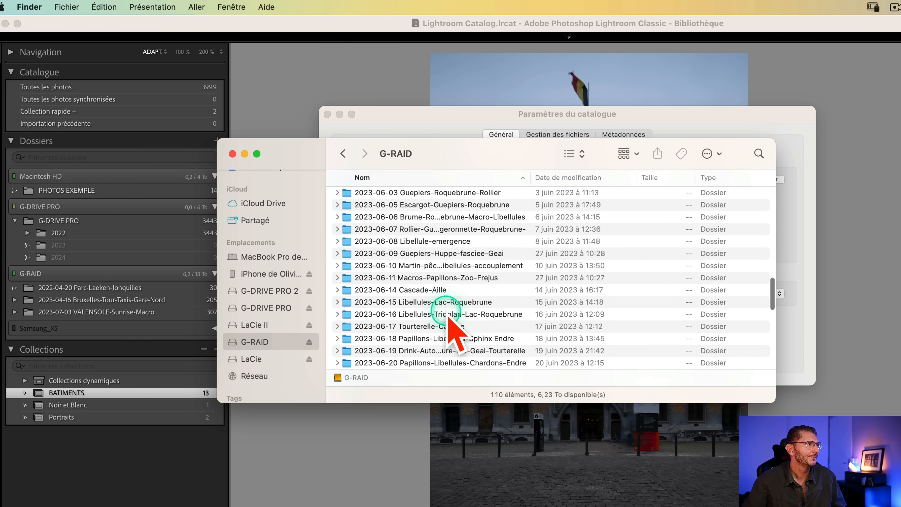
pyautogui.scroll(-3, 426, 305)
pyautogui.doubleClick(400, 289)
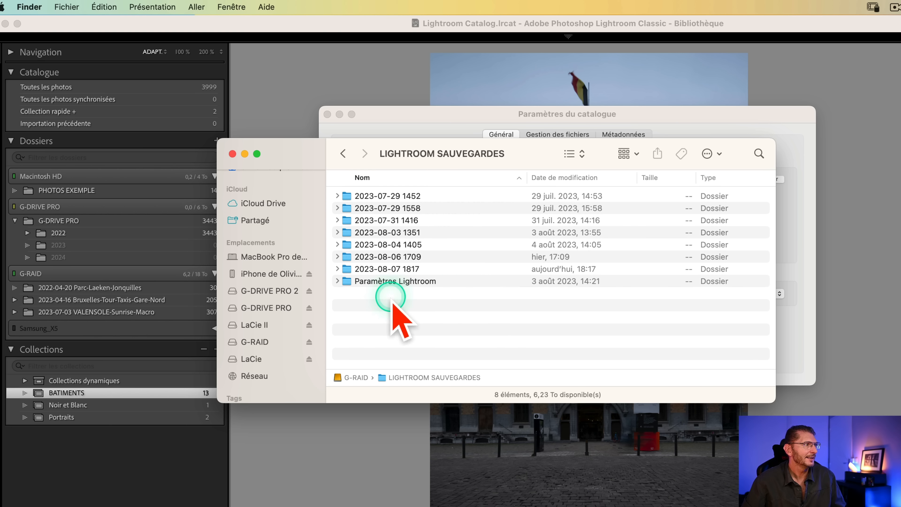
pyautogui.click(404, 328)
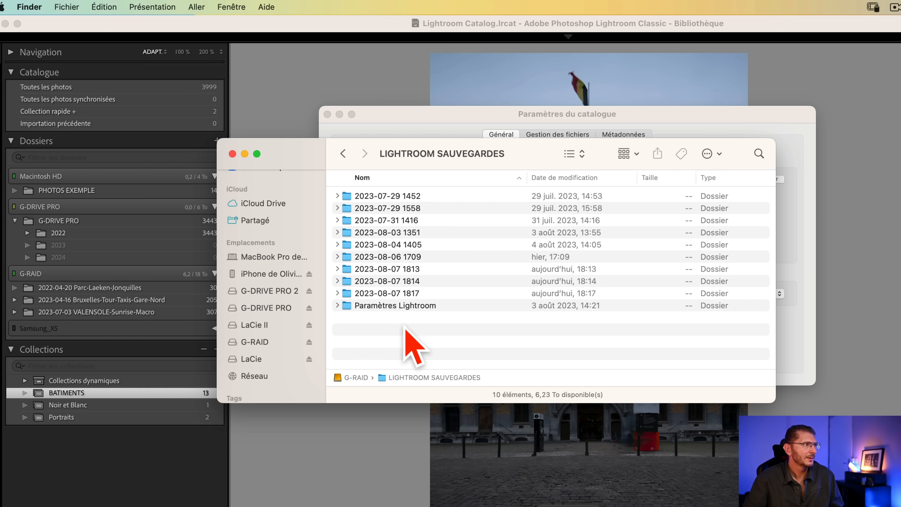
pyautogui.click(415, 294)
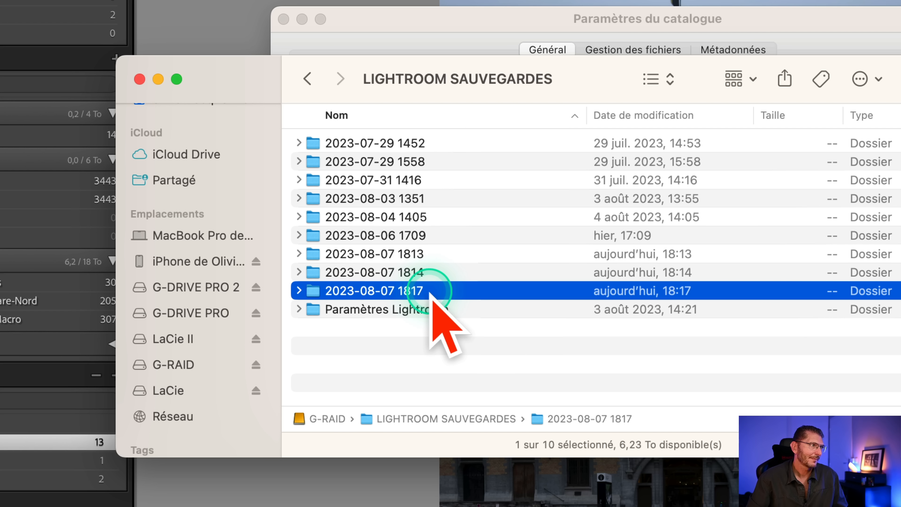
pyautogui.doubleClick(425, 296)
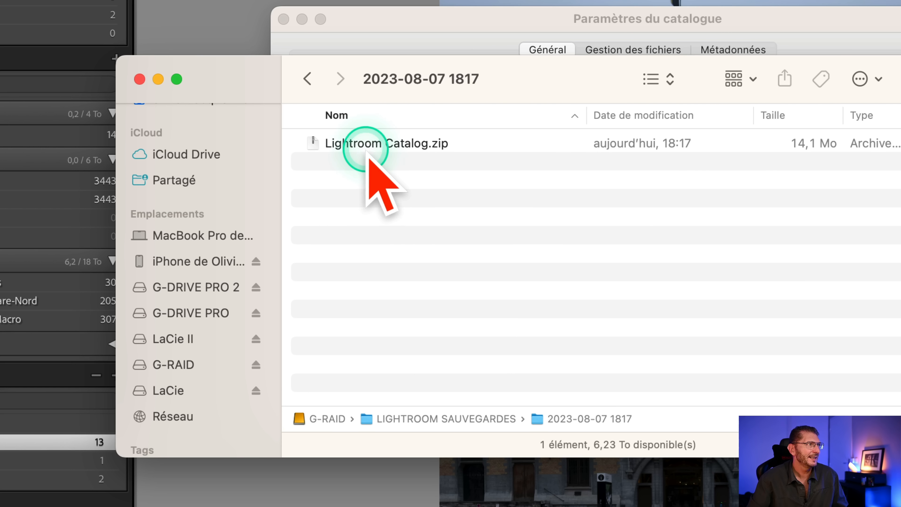
pyautogui.click(359, 145)
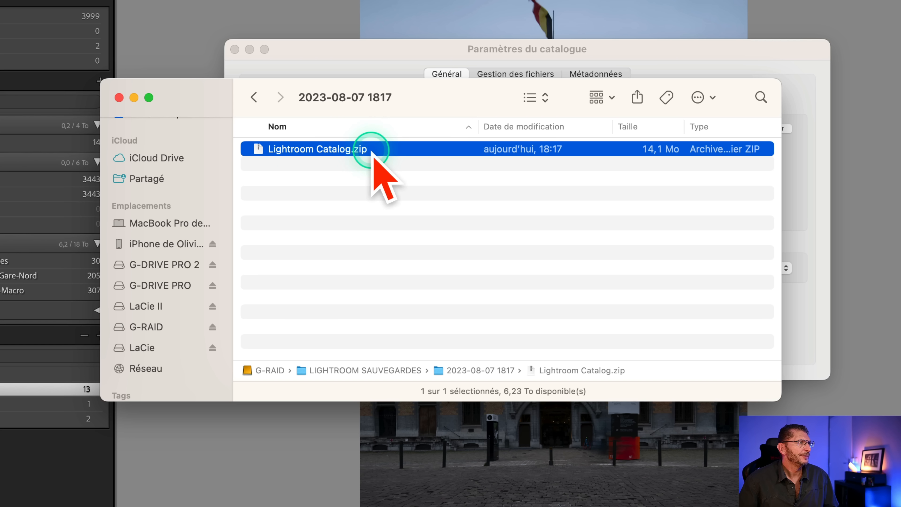
# Replace Lightroom Catalog.zip with its extracted Lightroom Catalog folder and open that folder
pyautogui.doubleClick(453, 146)
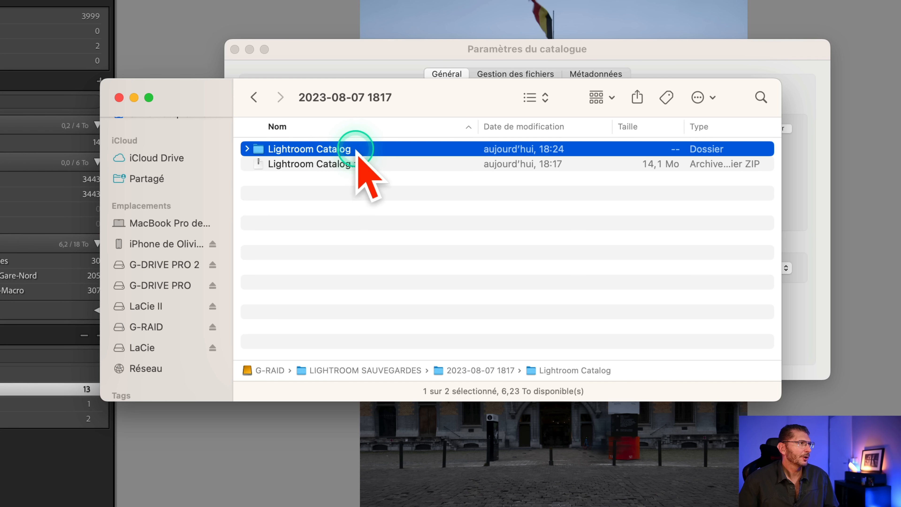
pyautogui.click(369, 164)
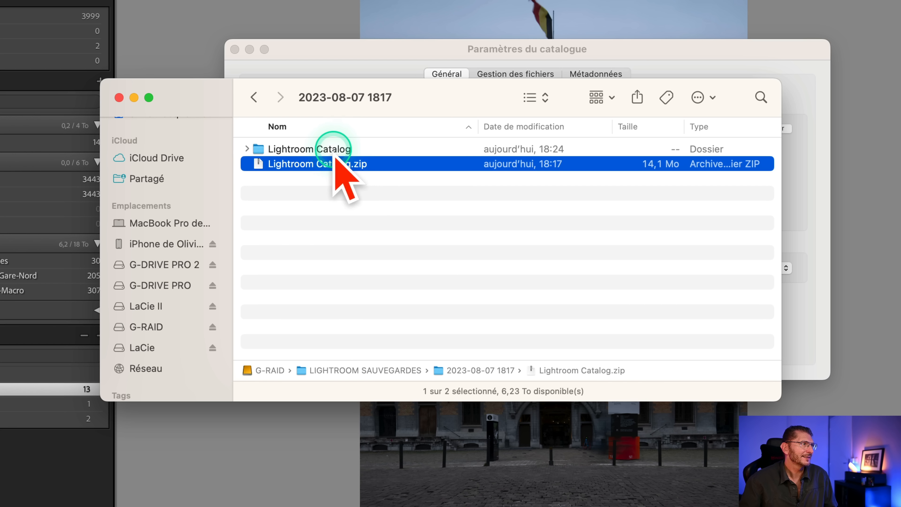
pyautogui.rightClick(380, 165)
pyautogui.click(425, 210)
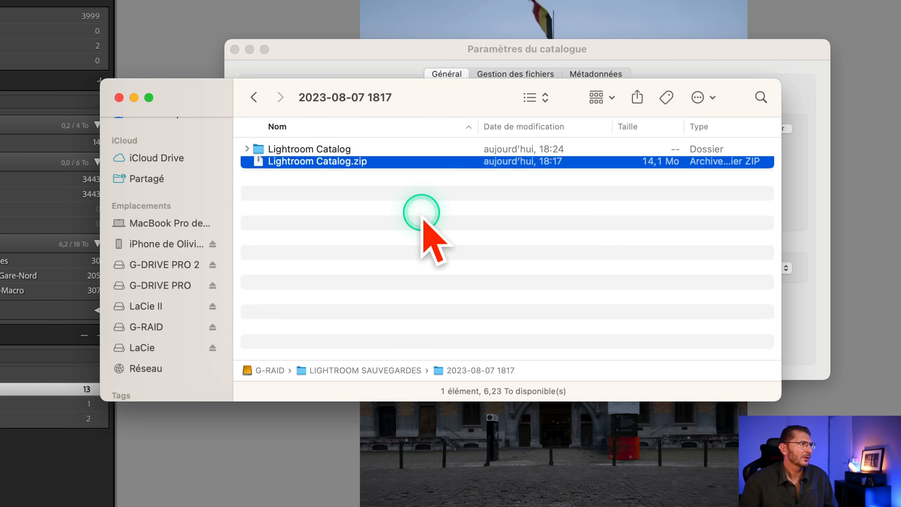
pyautogui.click(296, 151)
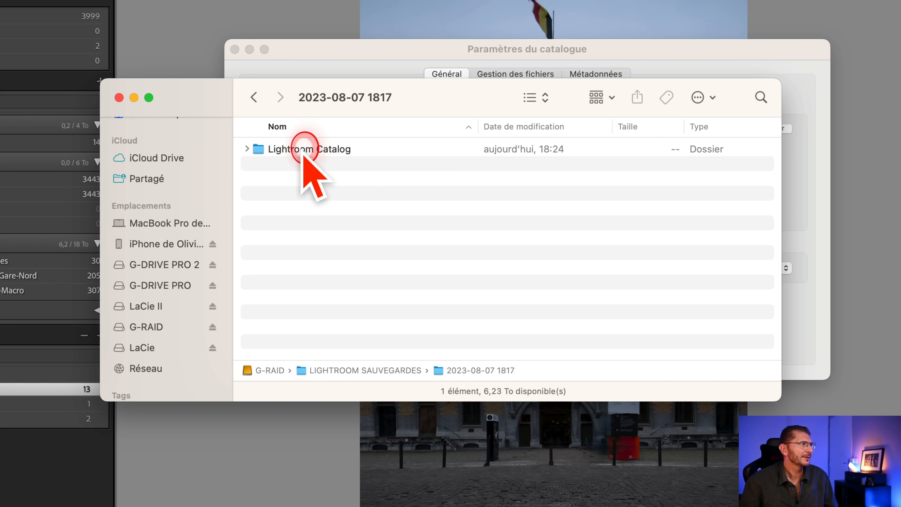
pyautogui.doubleClick(295, 151)
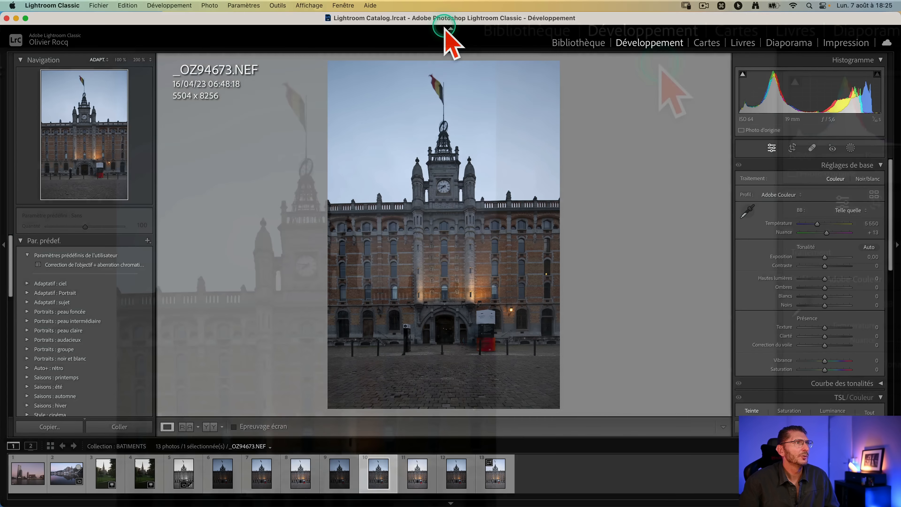
# In Lightroom Classic's Develop module, add a sky mask to _OZ94673.NEF and check its red overlay
pyautogui.click(653, 42)
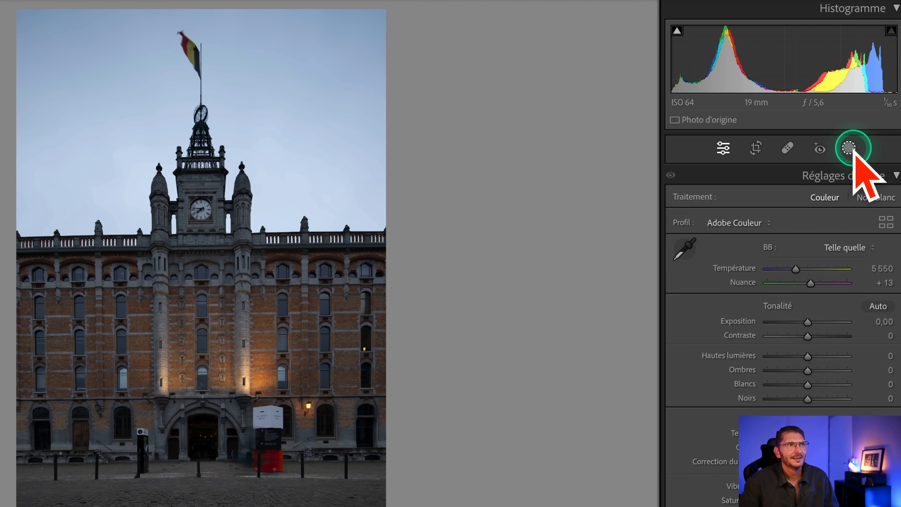
pyautogui.click(851, 148)
pyautogui.click(816, 184)
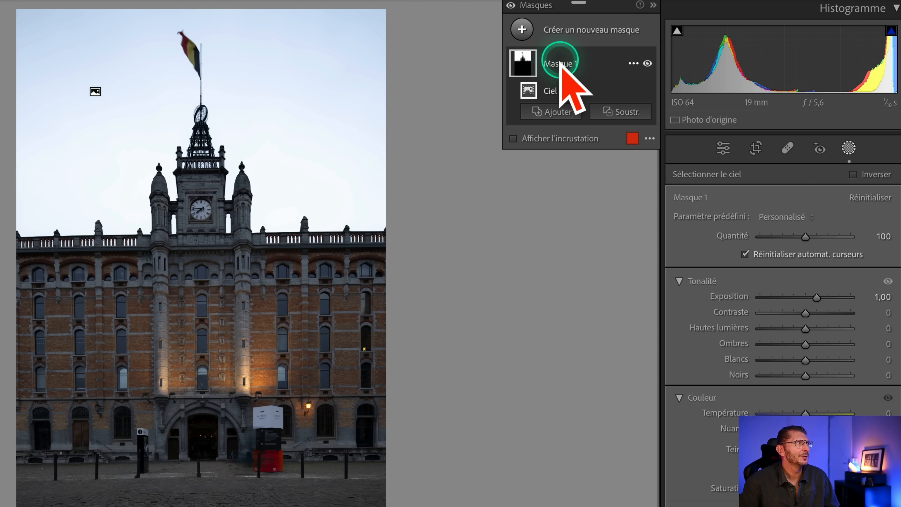
pyautogui.press('o')
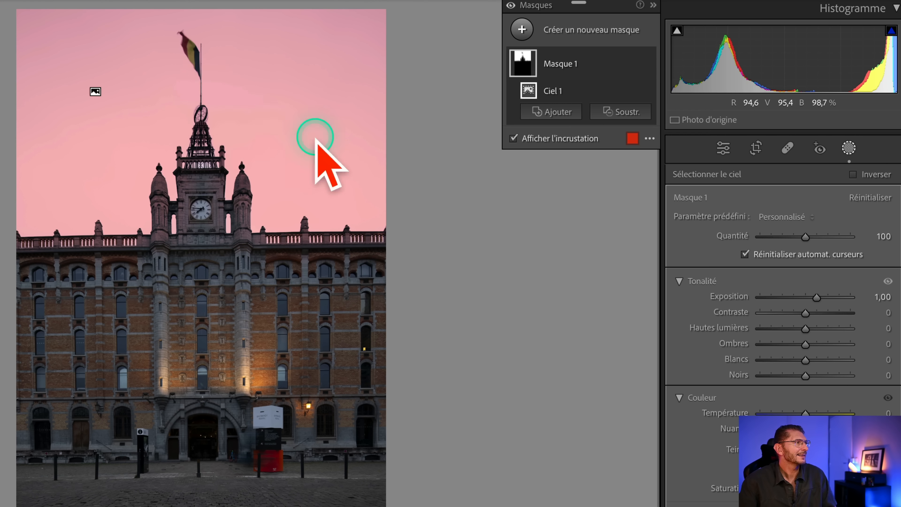
pyautogui.press('o')
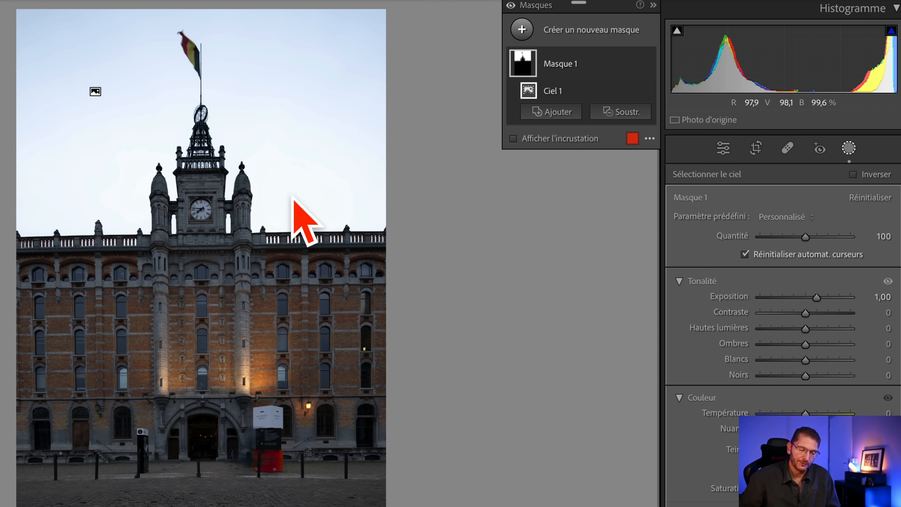
pyautogui.click(322, 161)
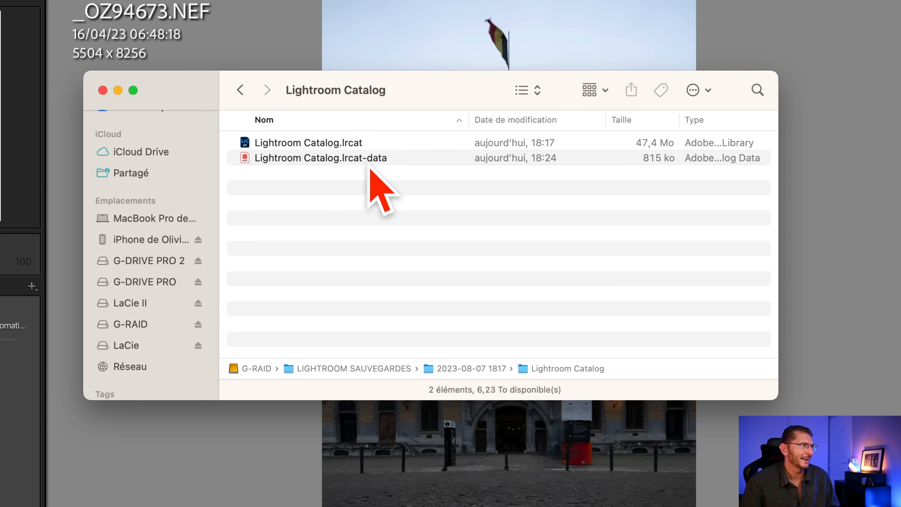
# In Finder, select Lightroom Catalog.lrcat and Lightroom Catalog.lrcat-data in the extracted backup folder for copying
pyautogui.click(317, 142)
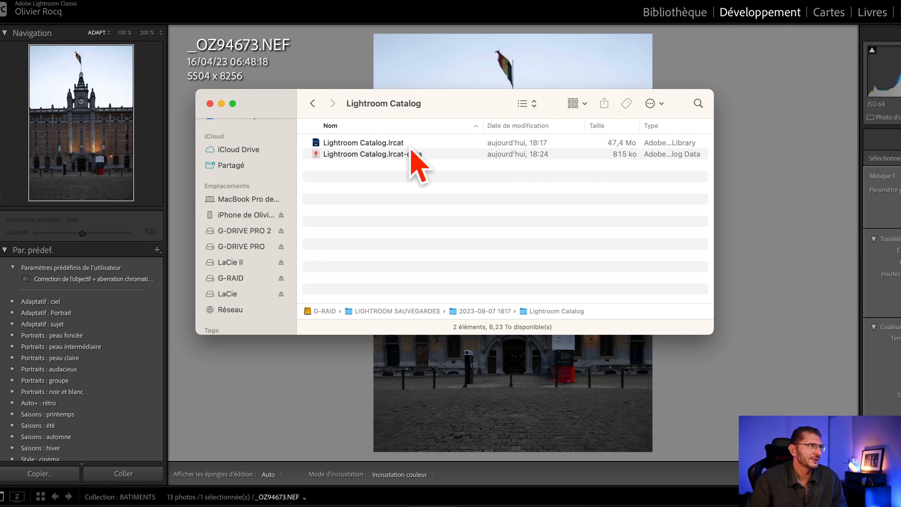
pyautogui.click(406, 142)
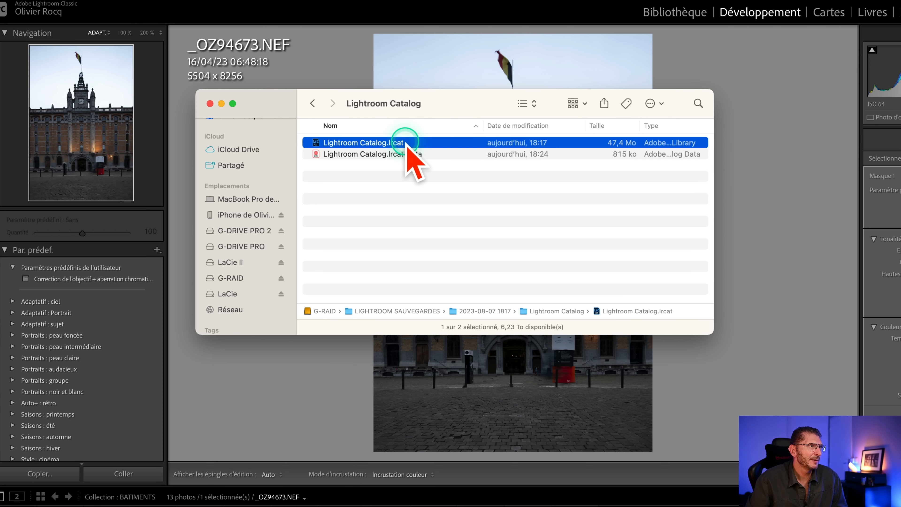
pyautogui.keyDown('ctrl'); pyautogui.click(399, 155); pyautogui.keyUp('ctrl')
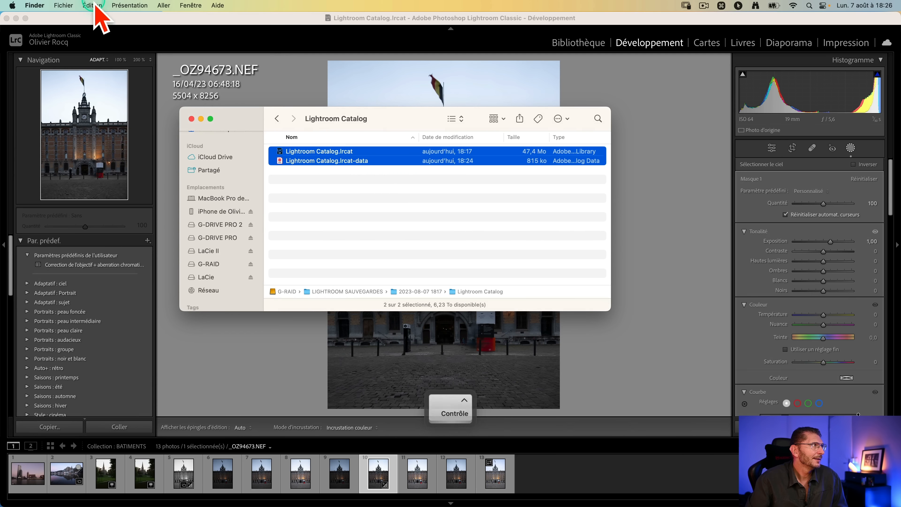
pyautogui.click(93, 5)
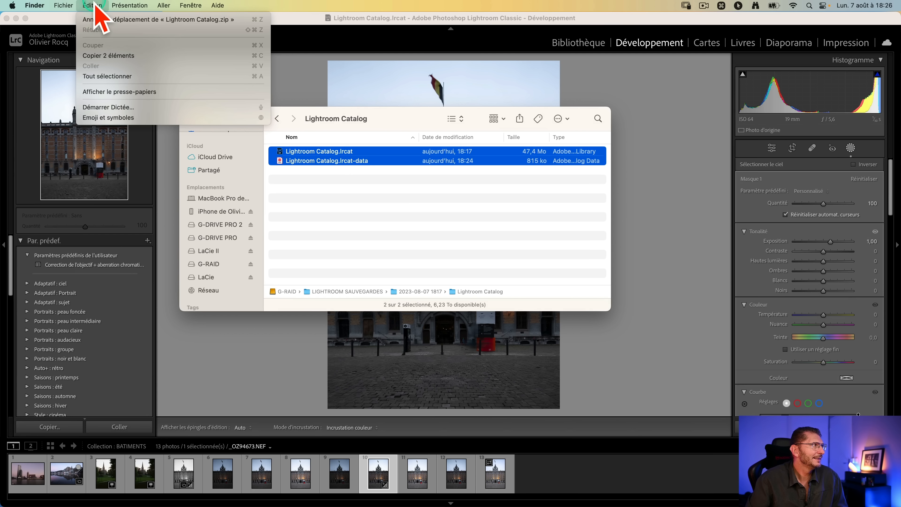
pyautogui.click(113, 56)
# Quit Lightroom Classic, skipping the catalogue backup this time
pyautogui.click(121, 23)
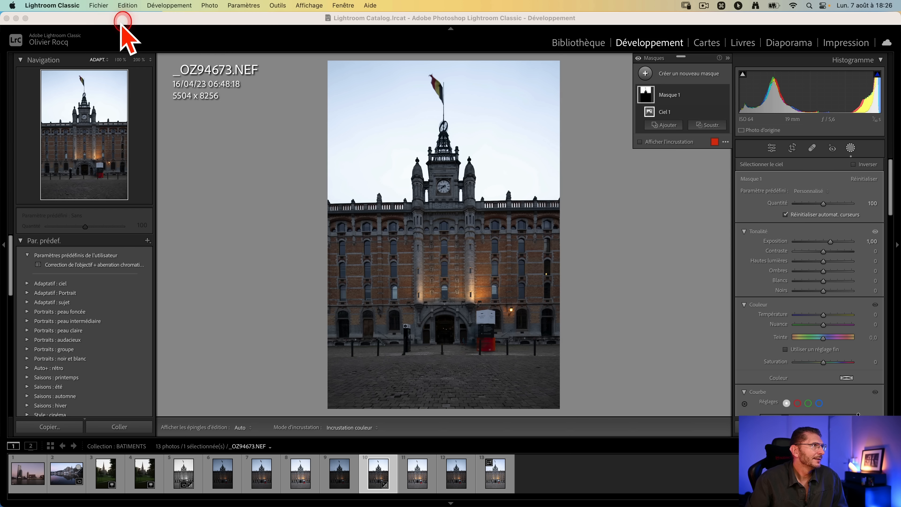
pyautogui.click(52, 6)
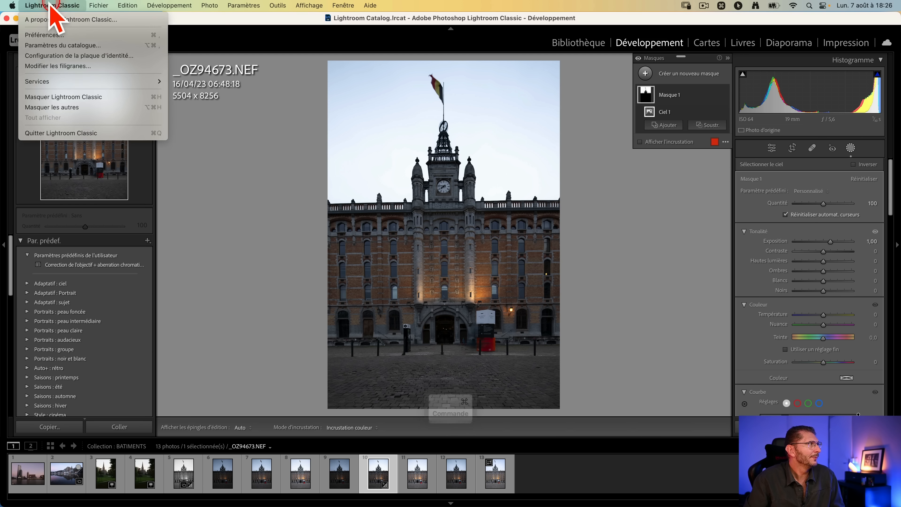
pyautogui.click(77, 133)
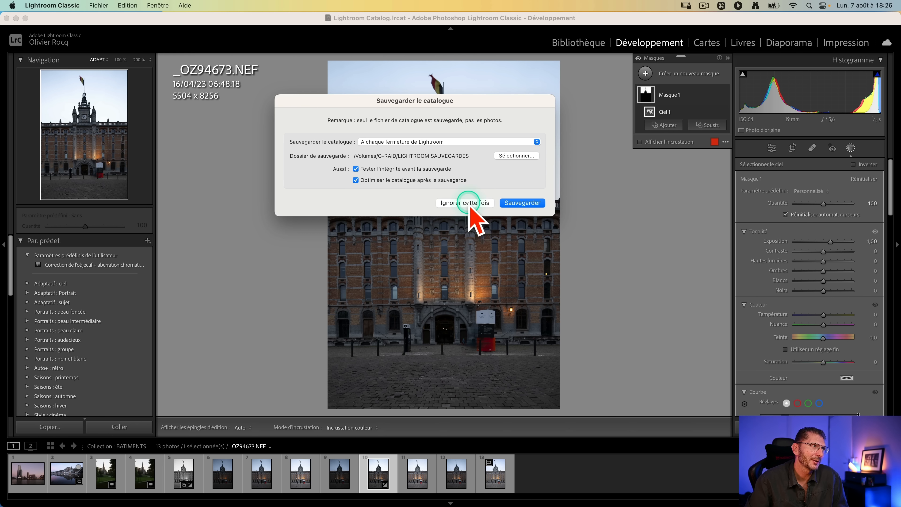
pyautogui.click(460, 203)
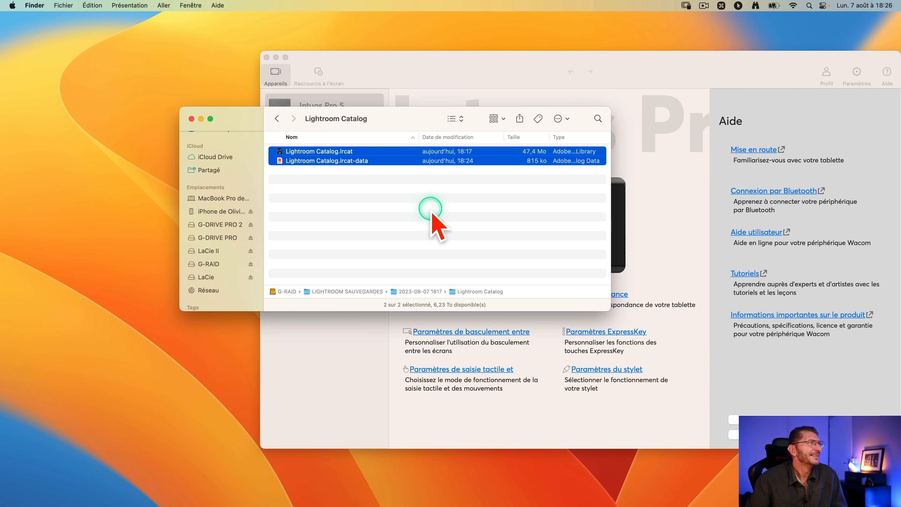
# Copy the two selected backup catalogue files and open the Lightroom folder inside Images
pyautogui.press('super+c')
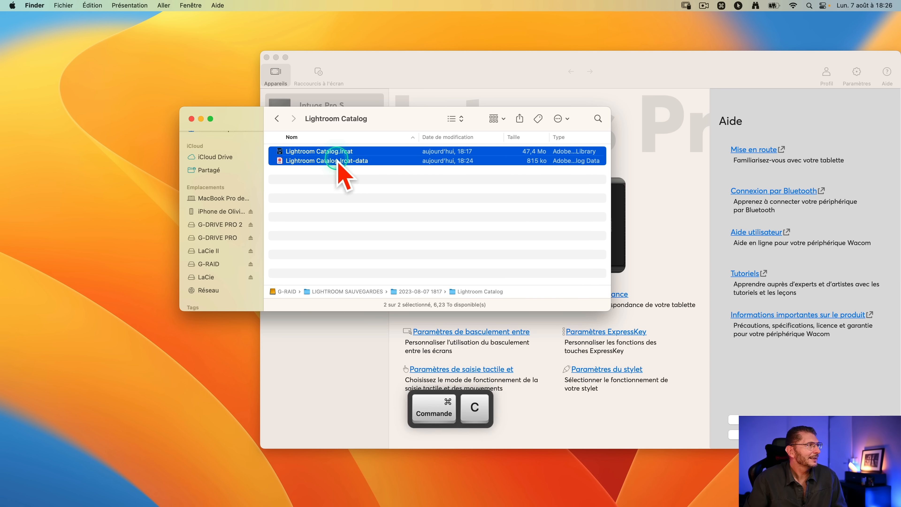
pyautogui.scroll(-5, 225, 250)
pyautogui.scroll(10, 228, 248)
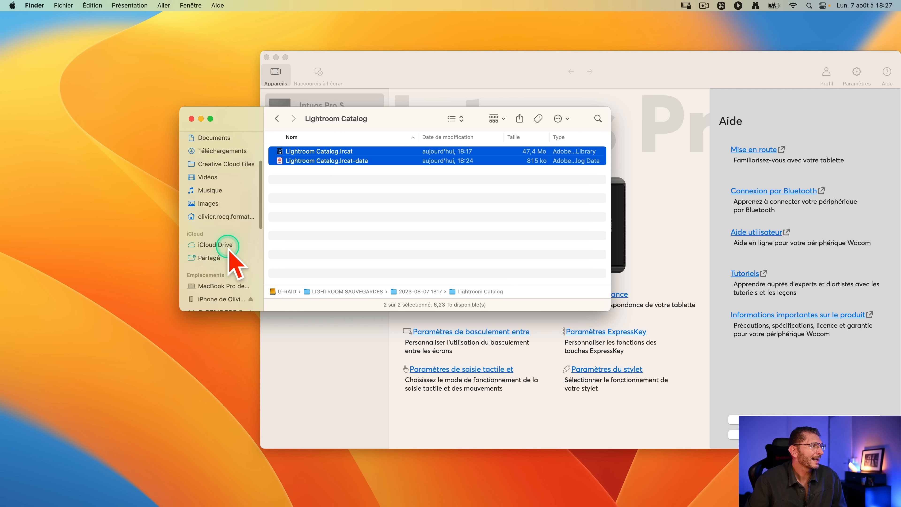
pyautogui.press('ctrl')
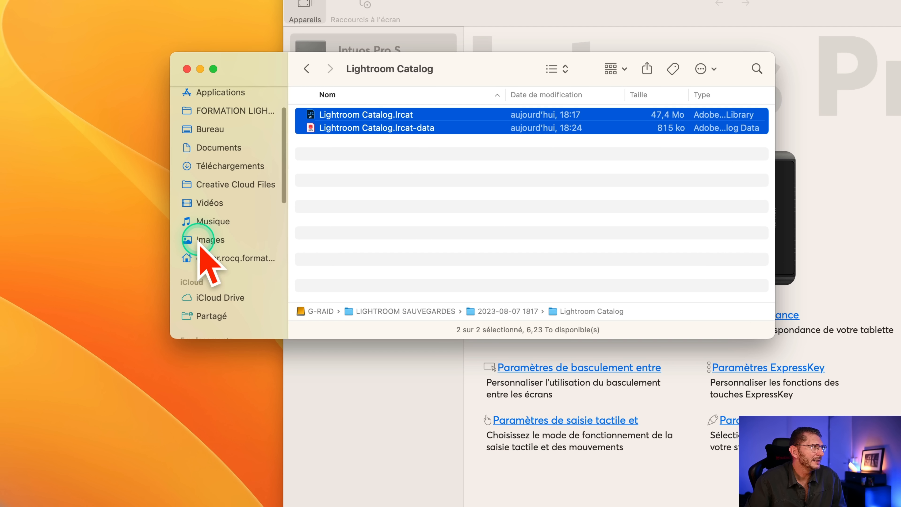
pyautogui.click(199, 240)
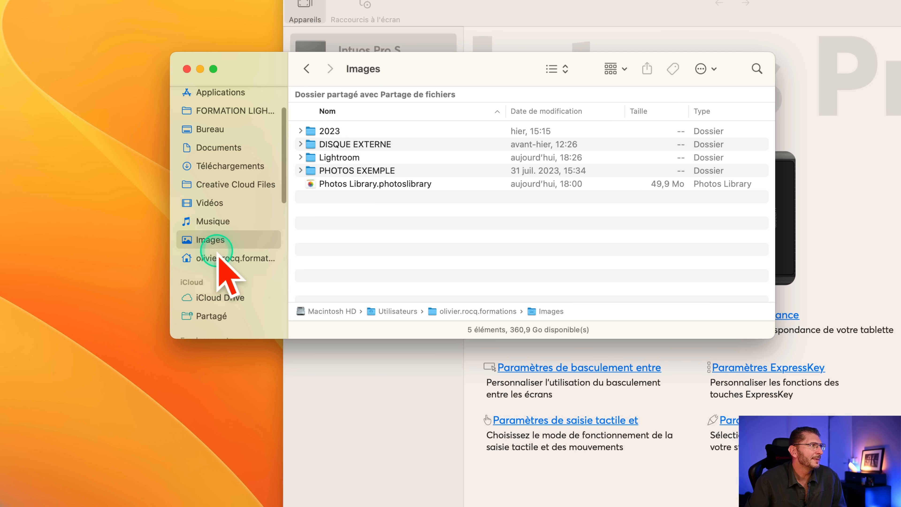
pyautogui.doubleClick(340, 159)
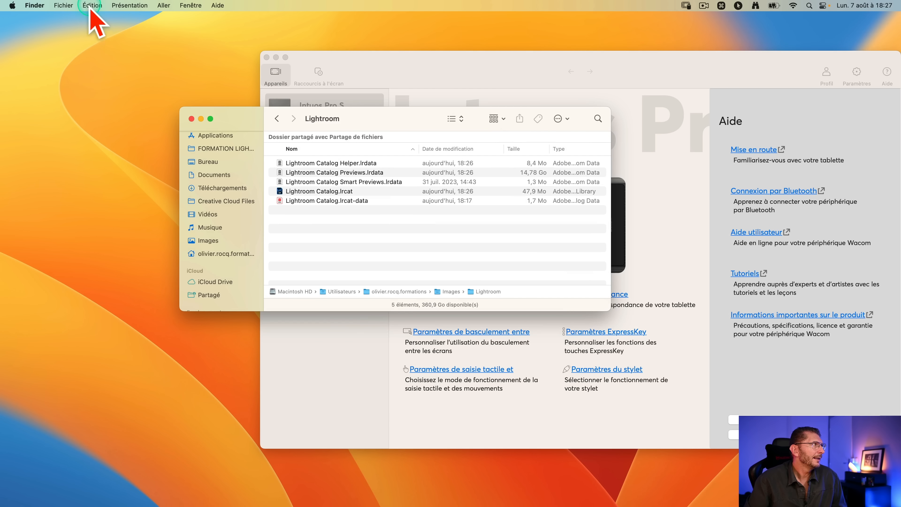
# Paste the two backup files into the Lightroom folder, replacing the existing Lightroom Catalog.lrcat and Lightroom Catalog.lrcat-data
pyautogui.click(91, 5)
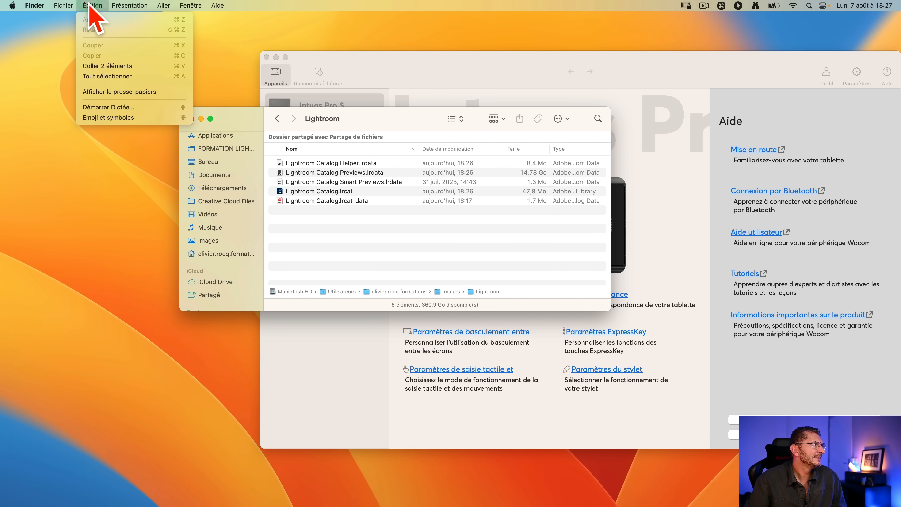
pyautogui.click(108, 66)
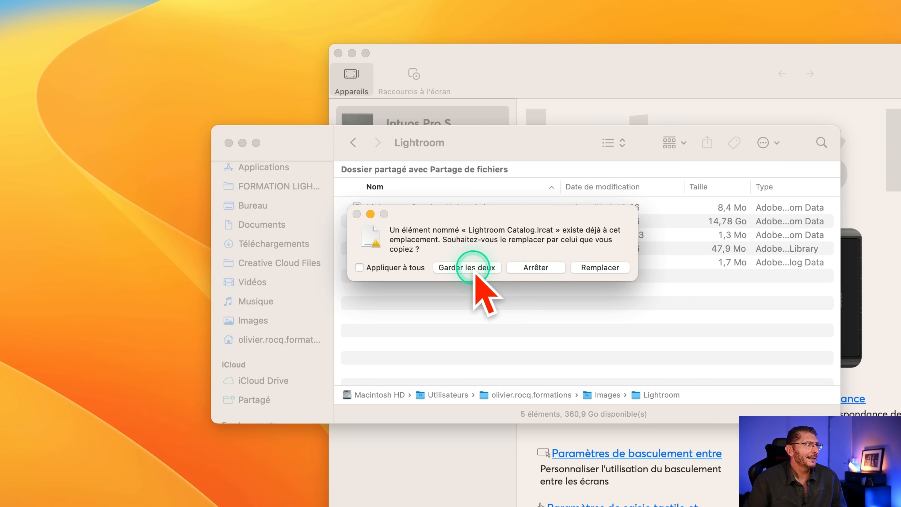
pyautogui.click(453, 272)
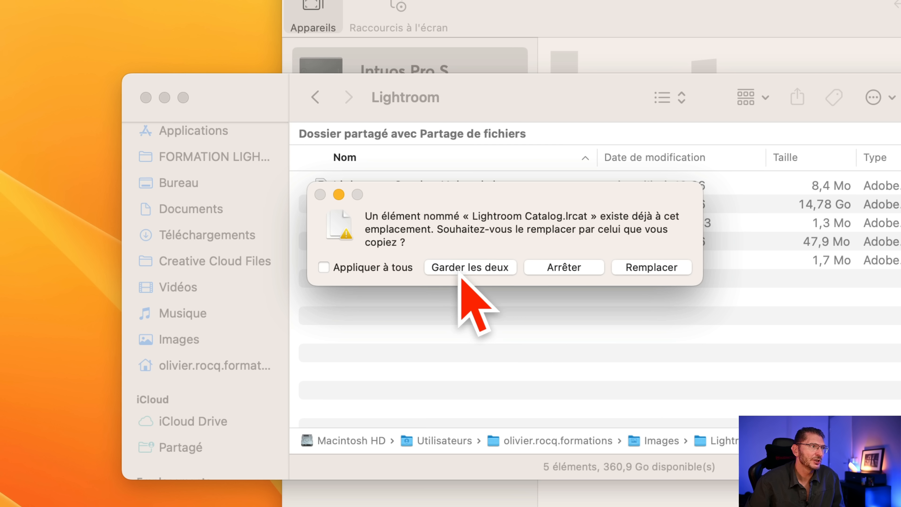
pyautogui.click(543, 267)
pyautogui.click(663, 269)
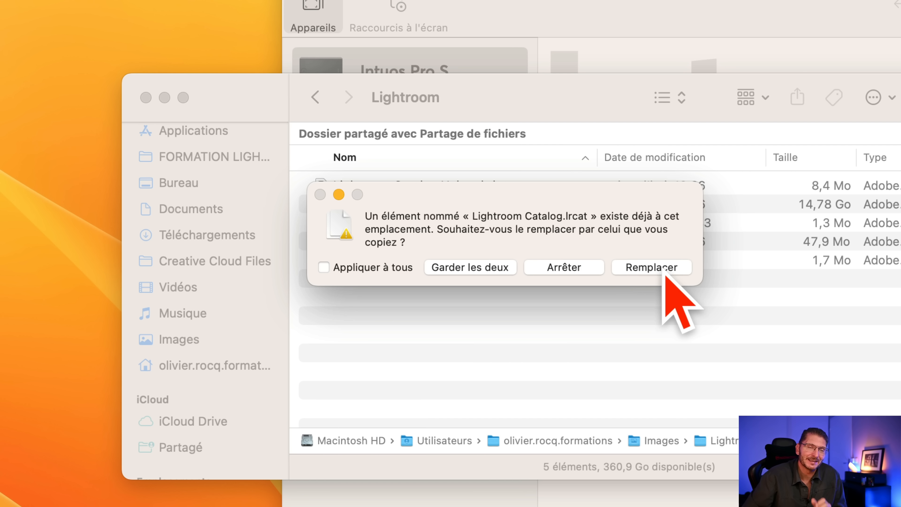
pyautogui.click(663, 268)
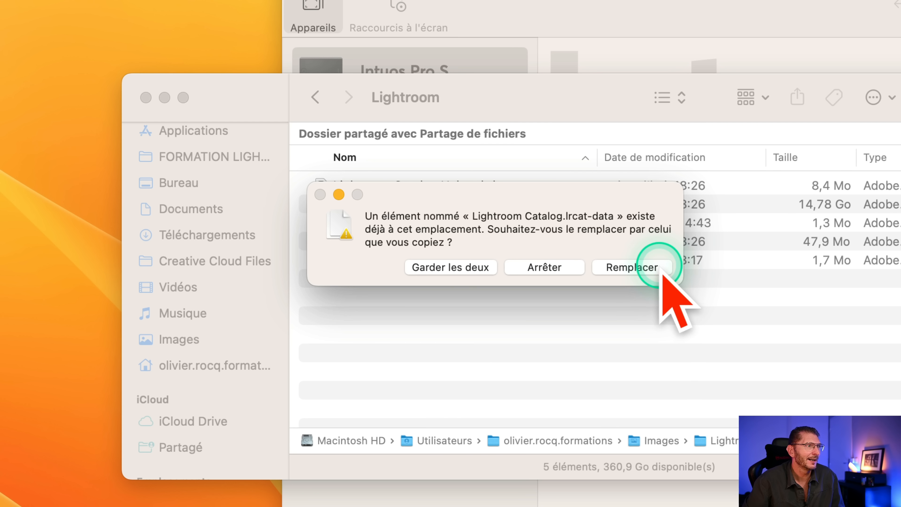
pyautogui.click(657, 267)
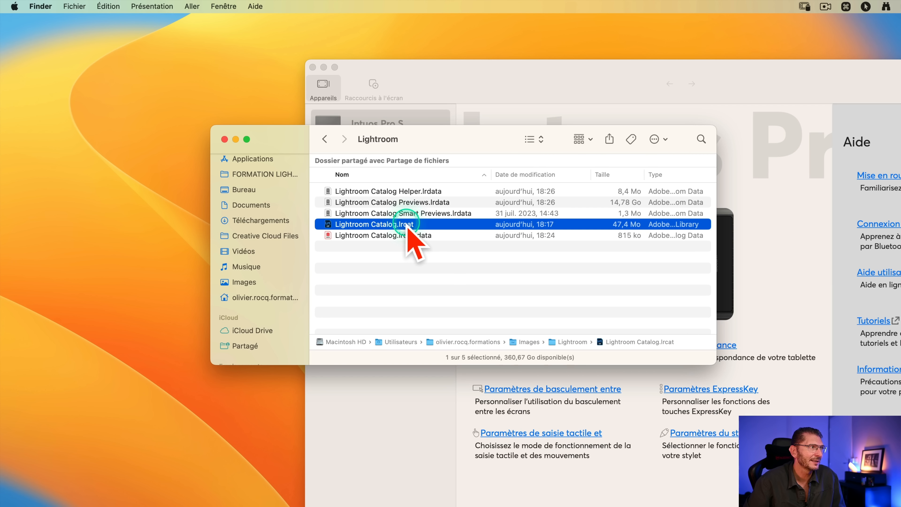
# Launch Lightroom Classic from the restored Lightroom Catalog.lrcat, and select that file together with Lightroom Catalog.lrcat-data in Finder
pyautogui.doubleClick(408, 224)
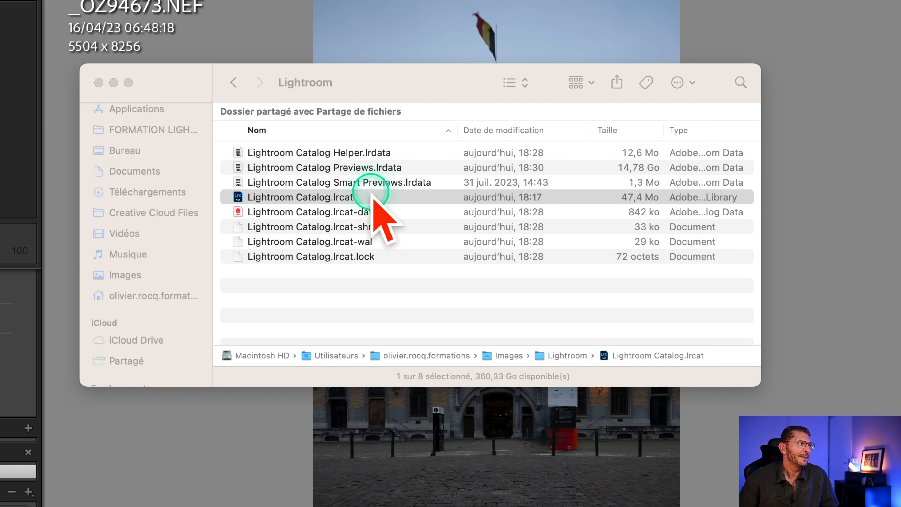
pyautogui.click(358, 196)
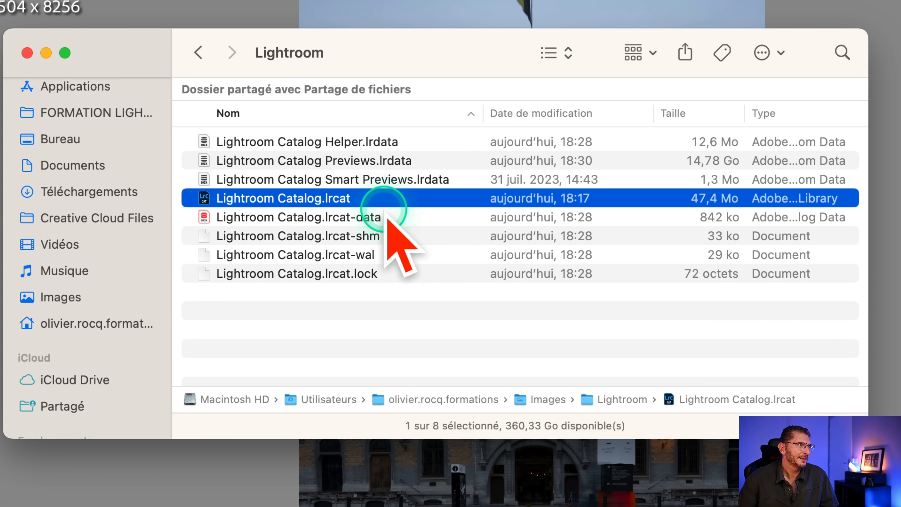
pyautogui.keyDown('shift'); pyautogui.click(369, 216); pyautogui.keyUp('shift')
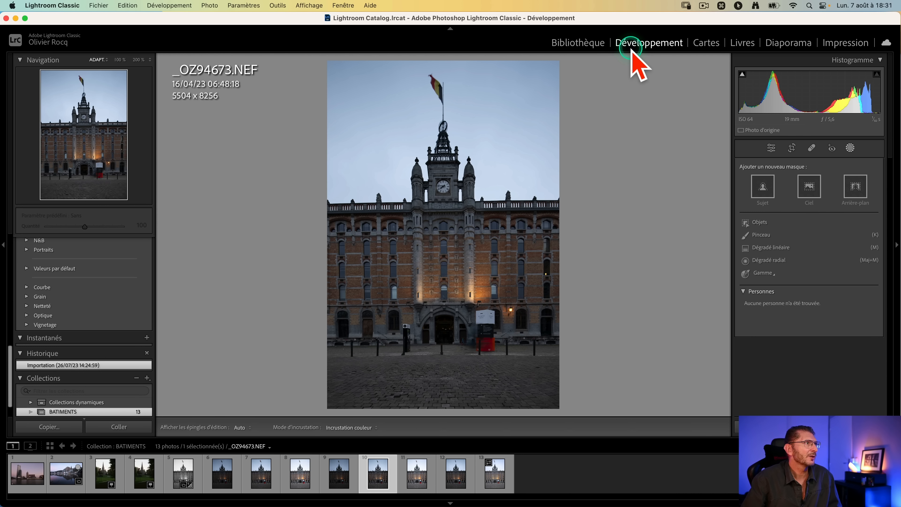
# Browse the Develop presets in Lightroom Classic and expand the Saisons : été group
pyautogui.scroll(10, 45, 286)
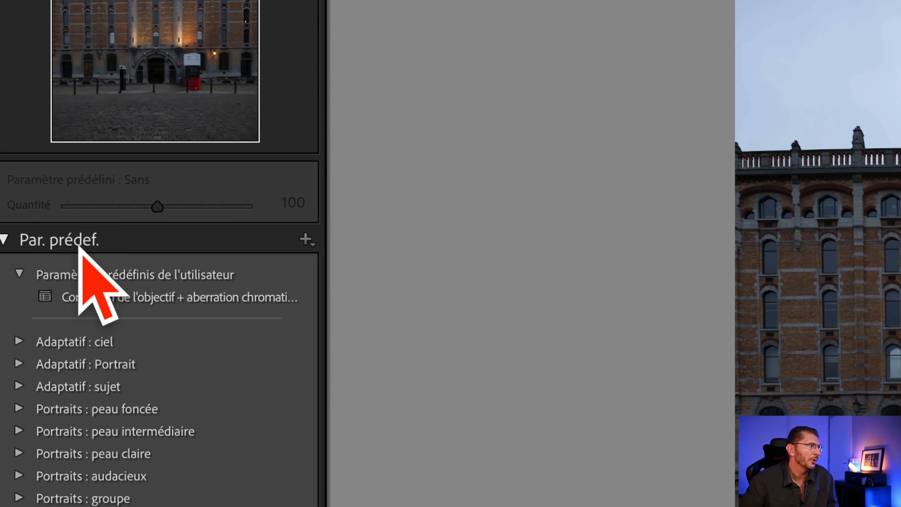
pyautogui.scroll(-5, 128, 382)
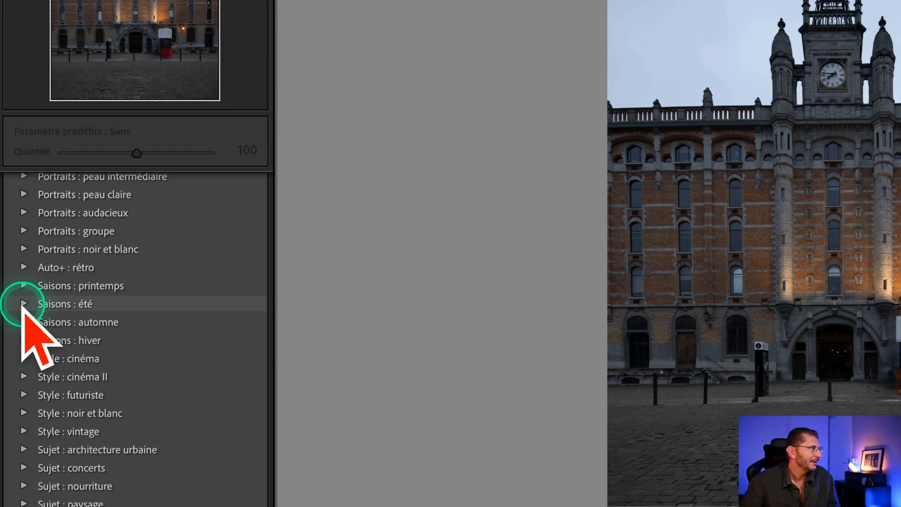
pyautogui.click(28, 305)
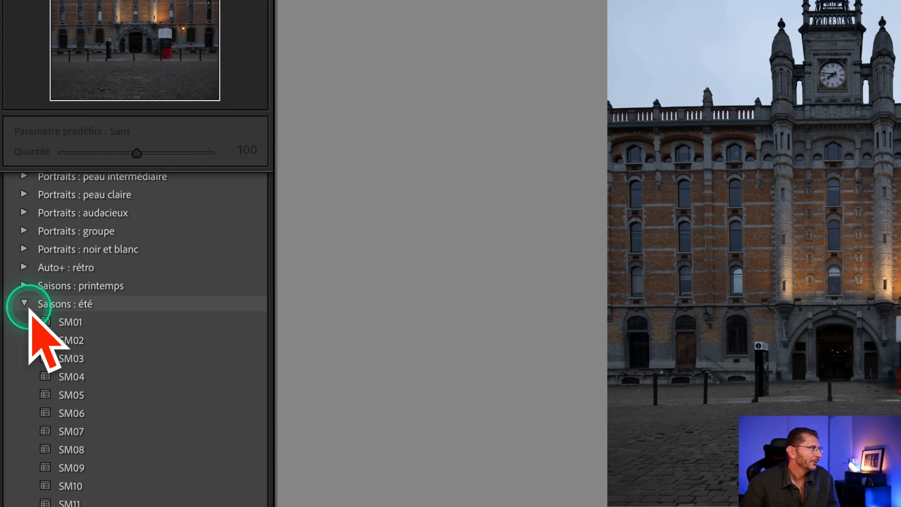
# Preview several Saisons : été presets between SM02 and SM08 on the photo, collapse the group and return to the user presets
pyautogui.click(69, 341)
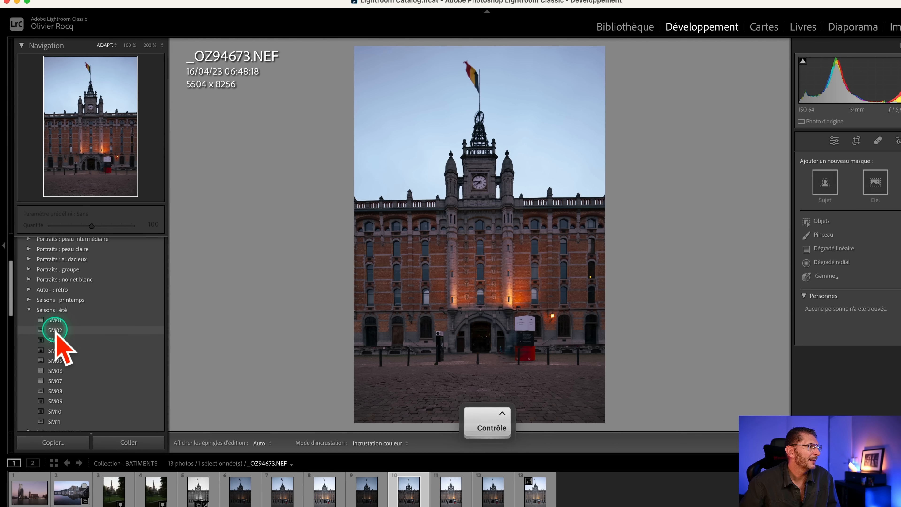
pyautogui.click(54, 351)
pyautogui.click(54, 370)
pyautogui.click(52, 391)
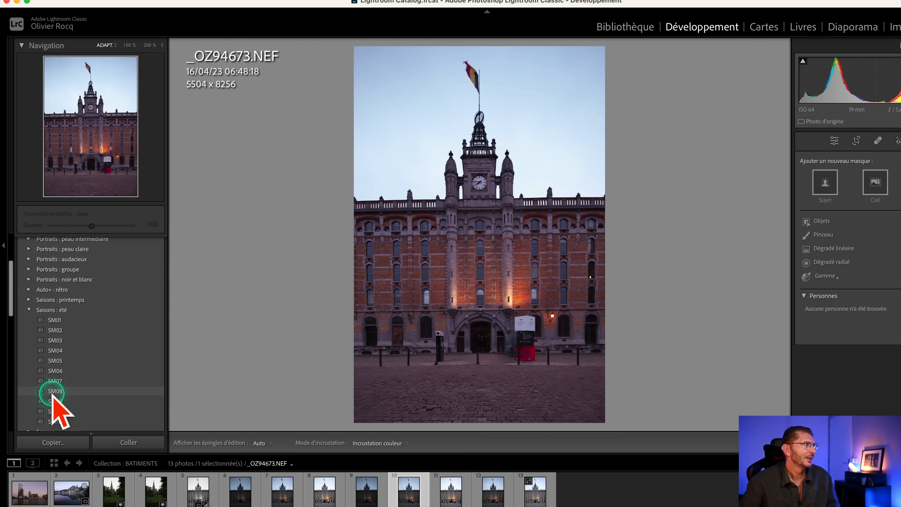
pyautogui.click(28, 310)
pyautogui.press('ctrl')
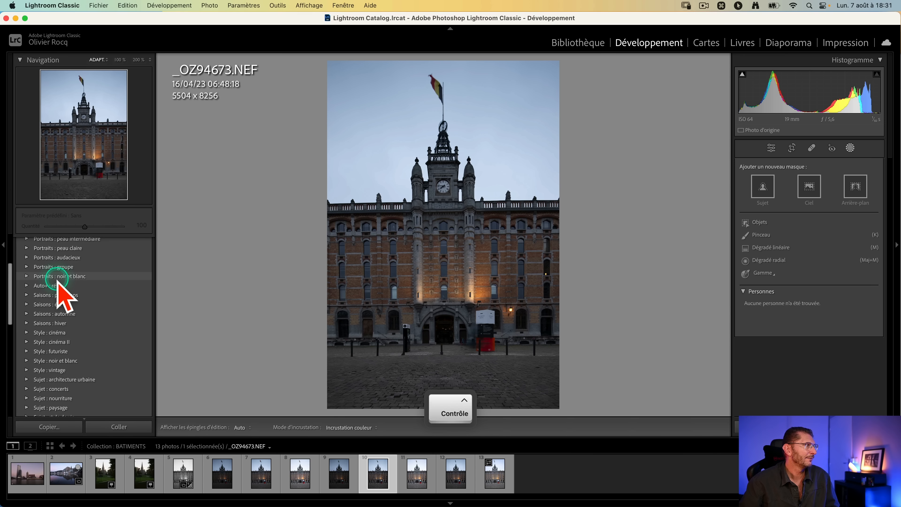
pyautogui.scroll(5, 63, 280)
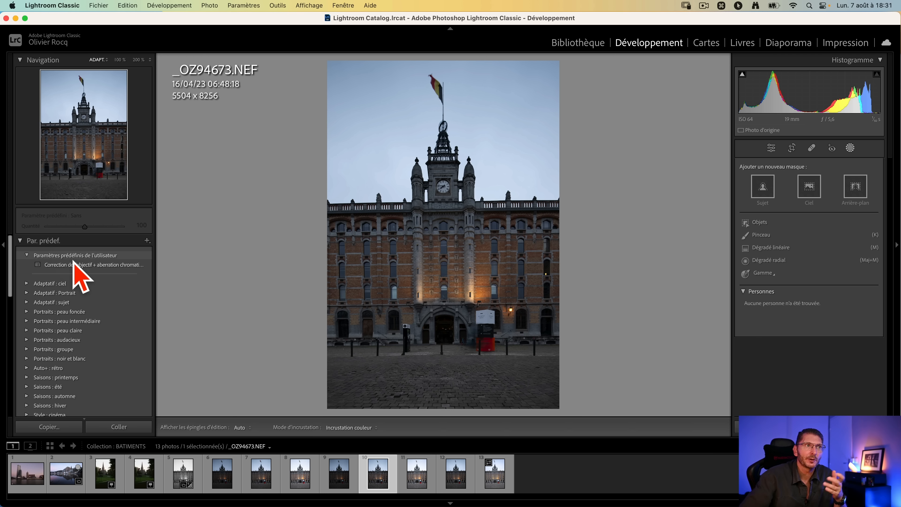
# Open the watermark editor to view the saved text watermark, and cancel it without saving
pyautogui.click(62, 6)
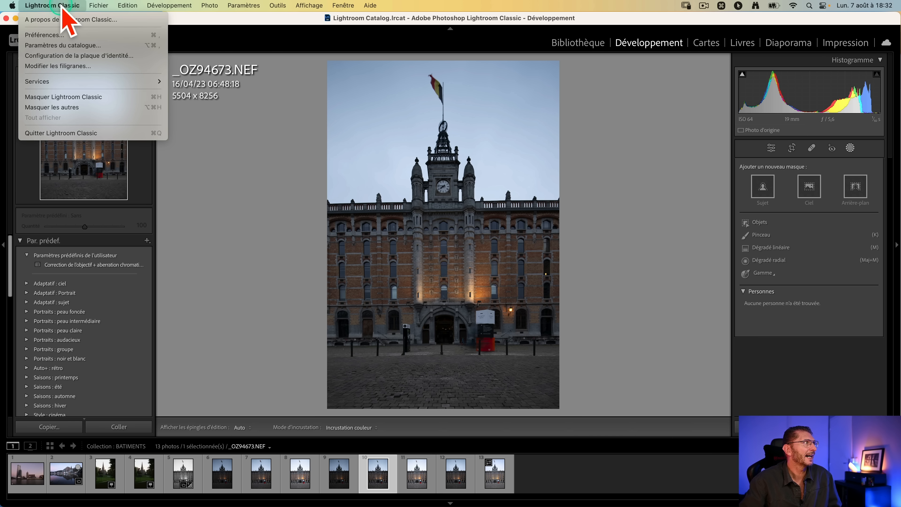
pyautogui.click(65, 66)
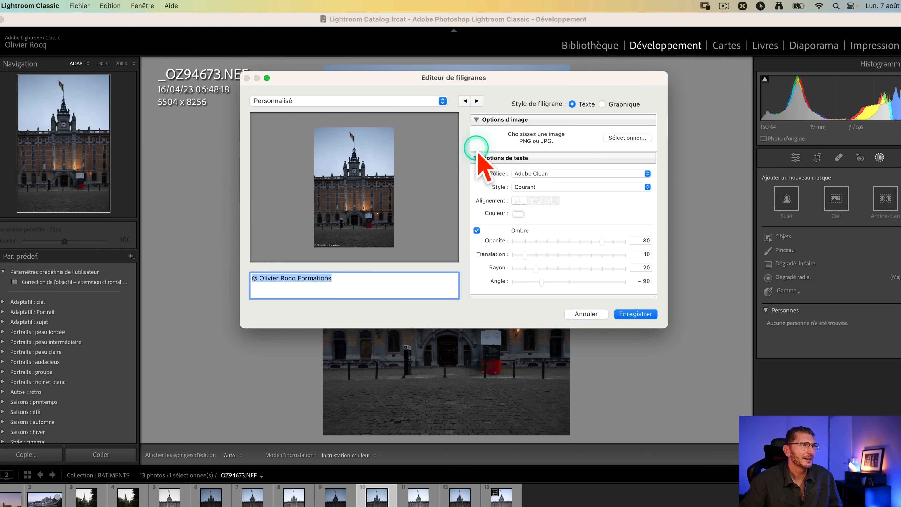
pyautogui.click(590, 314)
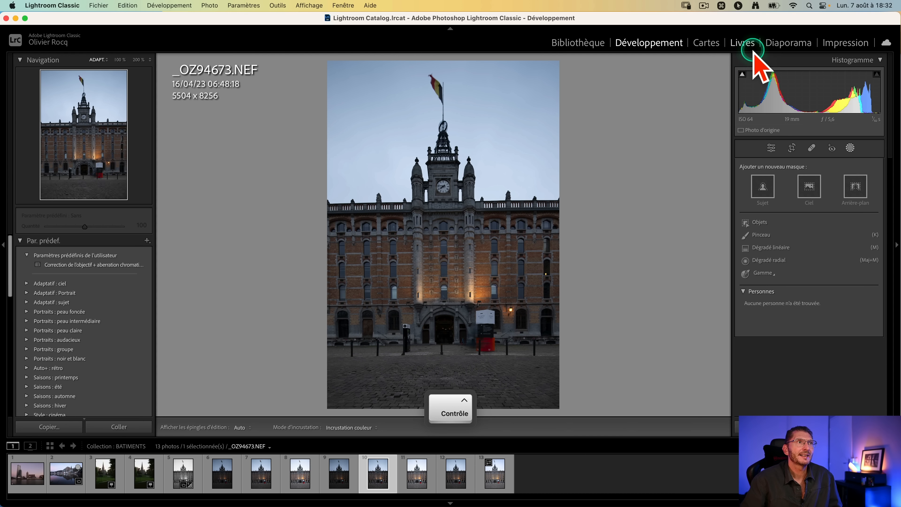
# Look through the Livres, Impression and Web modules to review their layouts and templates
pyautogui.click(743, 42)
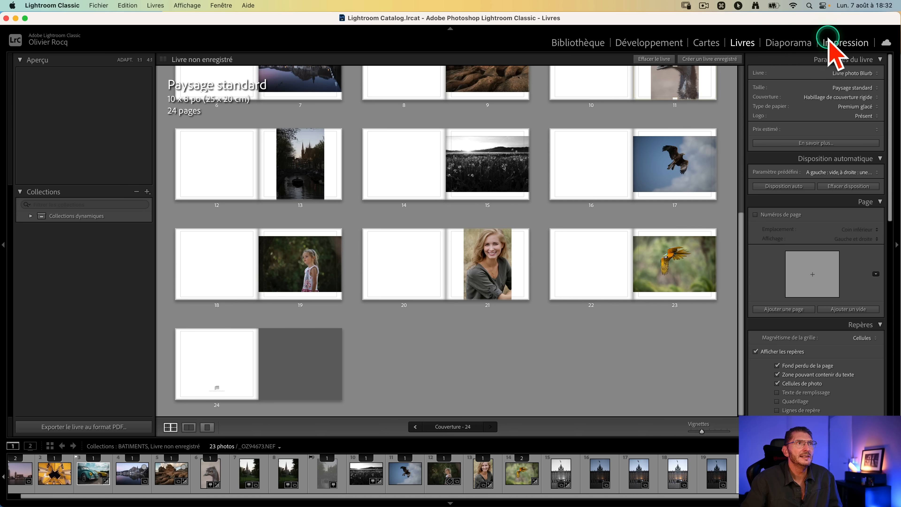
pyautogui.click(846, 43)
pyautogui.rightClick(520, 40)
pyautogui.click(533, 106)
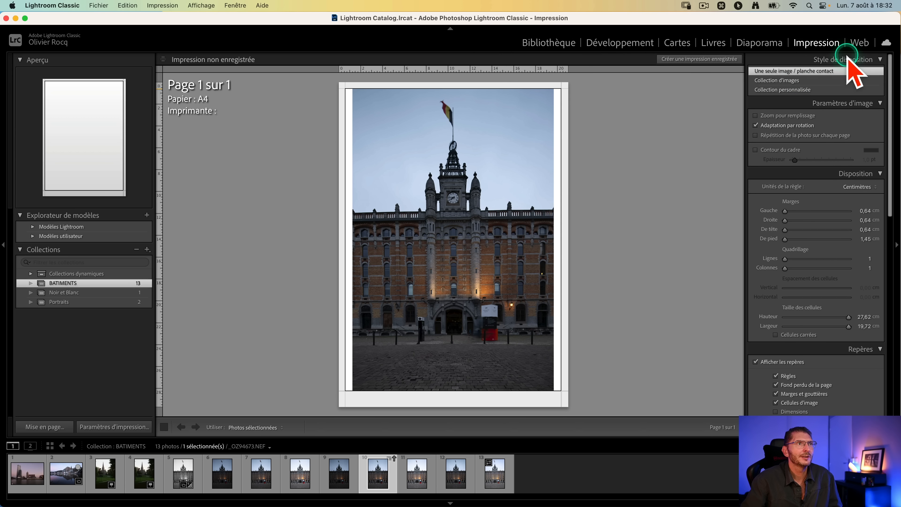
pyautogui.click(864, 45)
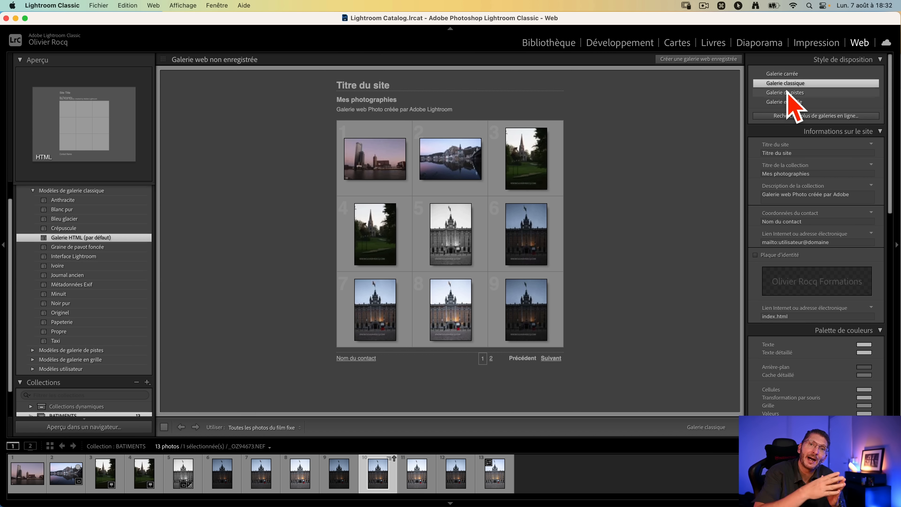
# Switch to Finder to view the catalogue files in the Lightroom folder, and return to Lightroom Classic
pyautogui.press('super+Tab')
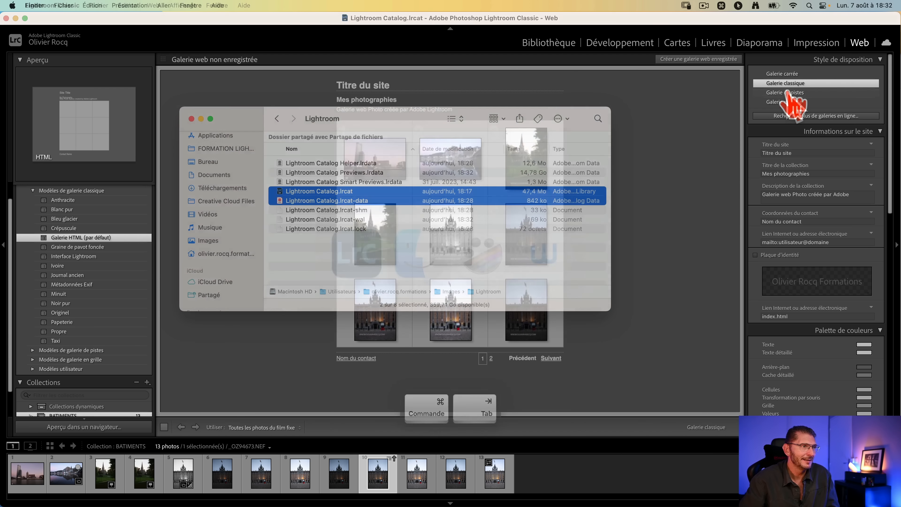
pyautogui.click(353, 259)
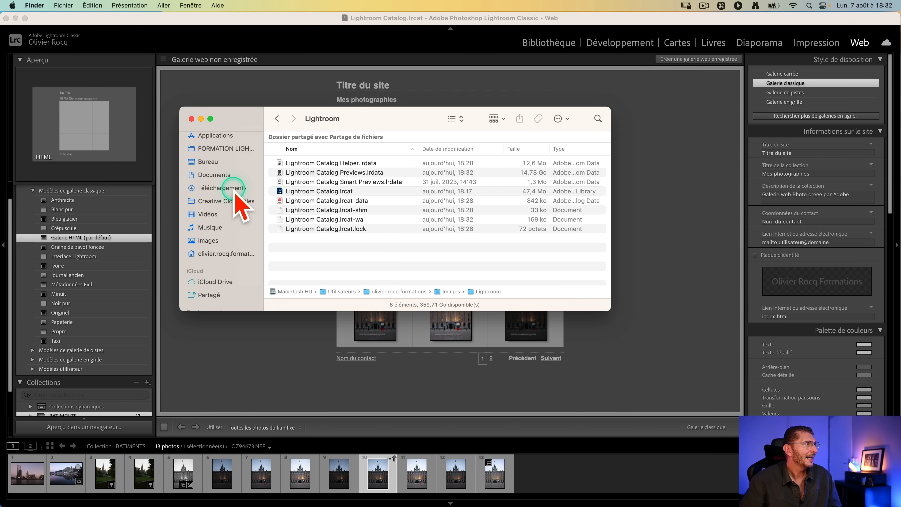
pyautogui.click(53, 17)
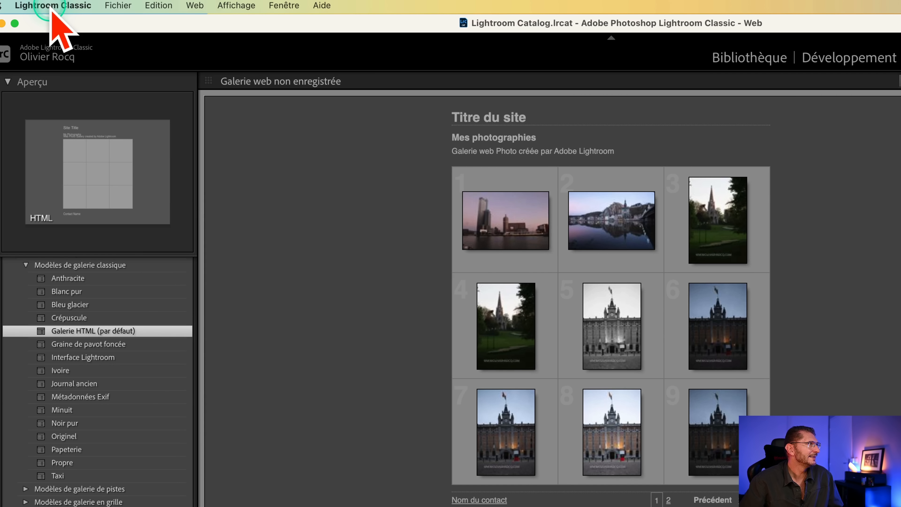
# Open the preset preferences and reveal the Develop presets location in Finder, the Settings folder inside CameraRaw
pyautogui.click(52, 6)
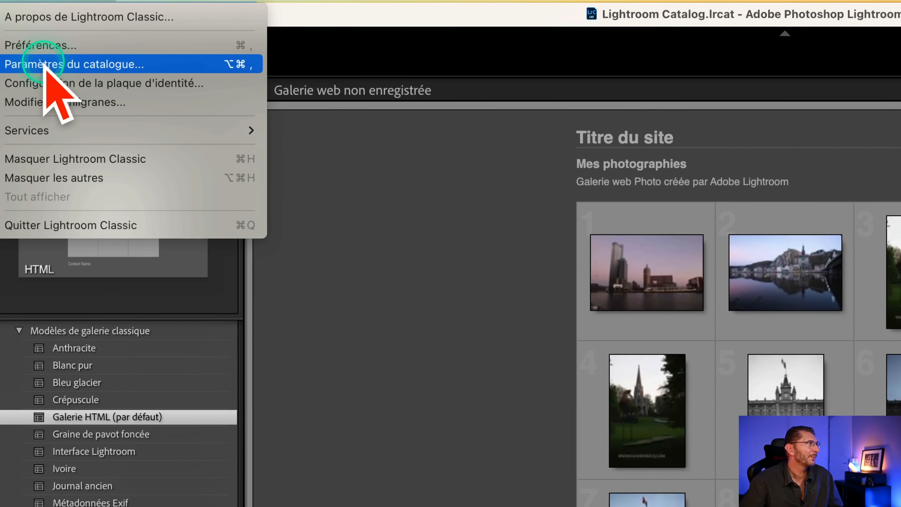
pyautogui.click(46, 46)
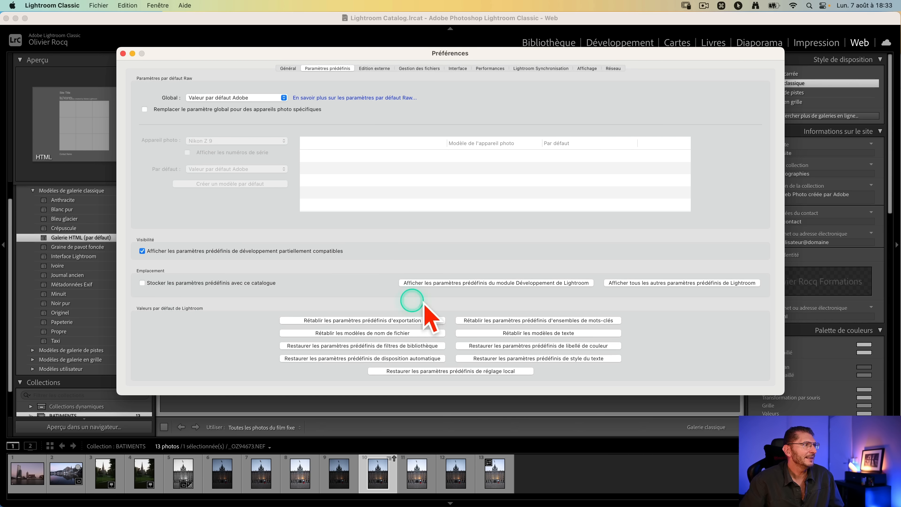
pyautogui.press('ctrl')
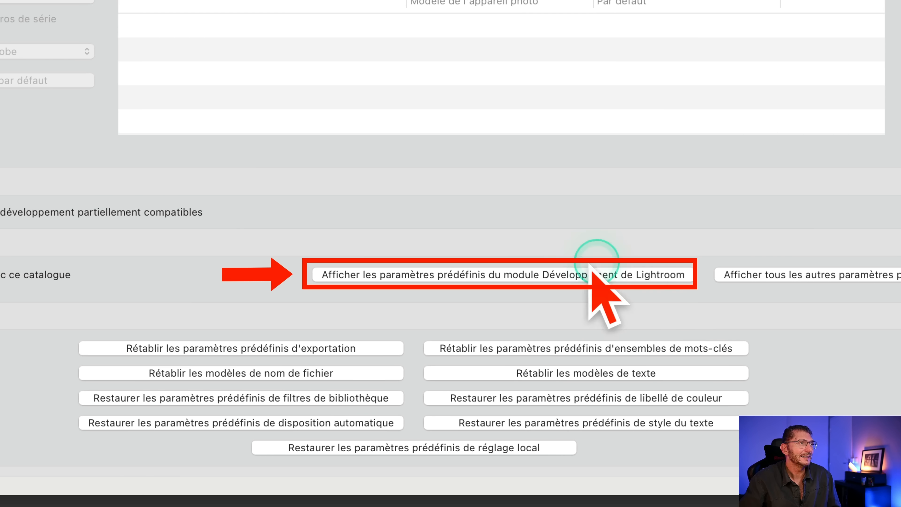
pyautogui.click(476, 276)
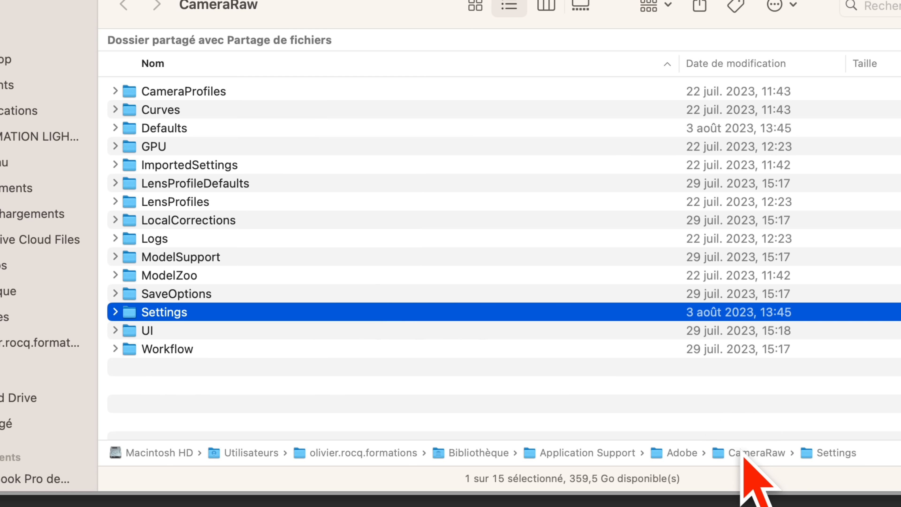
pyautogui.click(838, 454)
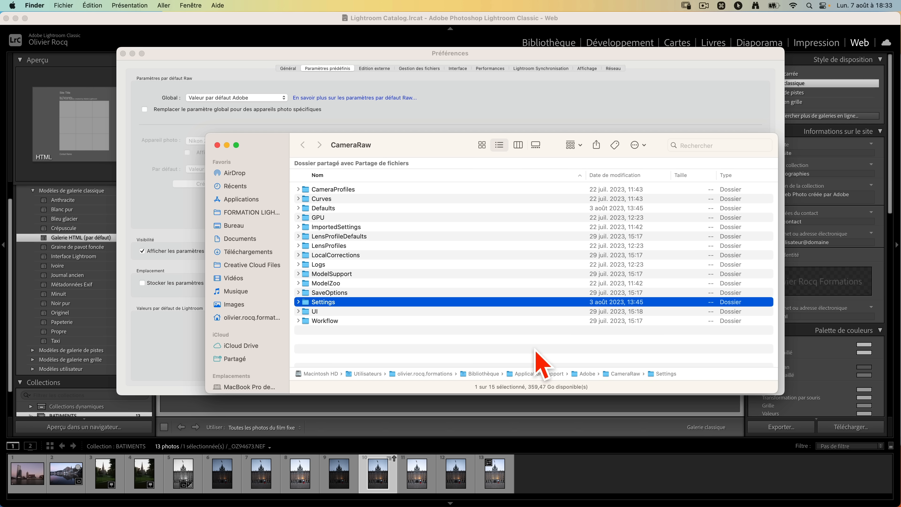
# Close the CameraRaw and Lightroom folder windows in Finder as well as the Préférences dialog
pyautogui.click(217, 145)
pyautogui.click(331, 227)
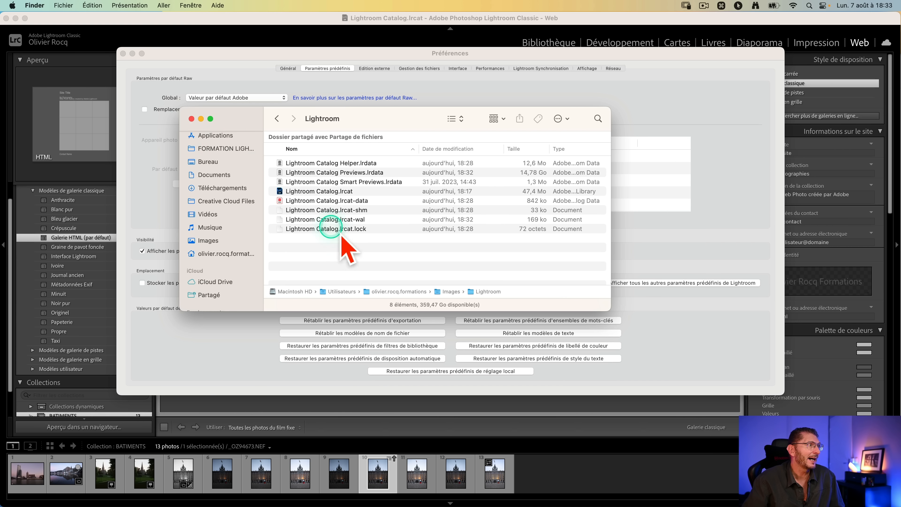
pyautogui.click(182, 121)
pyautogui.click(655, 283)
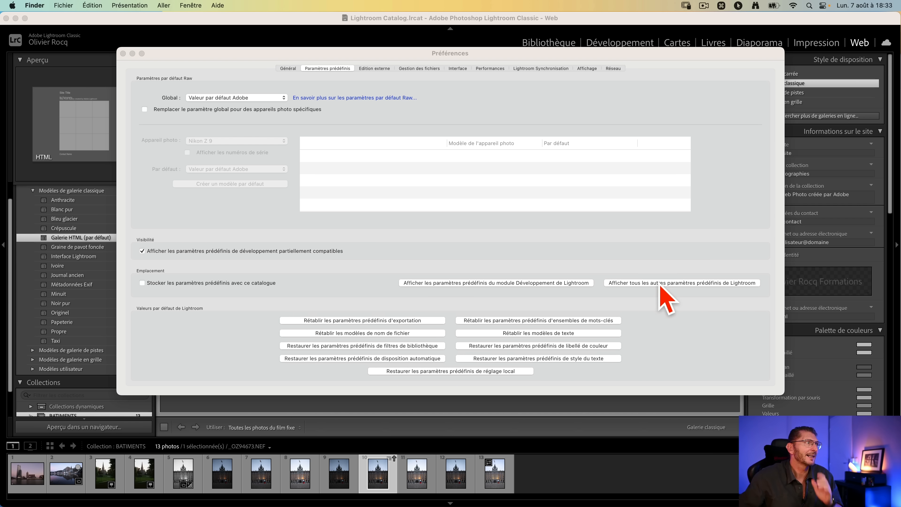
pyautogui.click(124, 53)
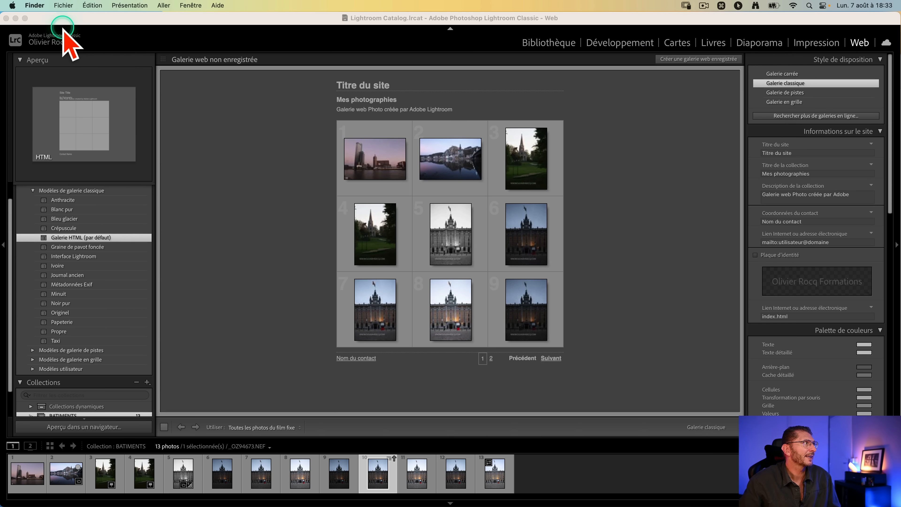
# Open the export dialog to review its settings and preset groups, and cancel the export
pyautogui.click(63, 5)
pyautogui.click(135, 34)
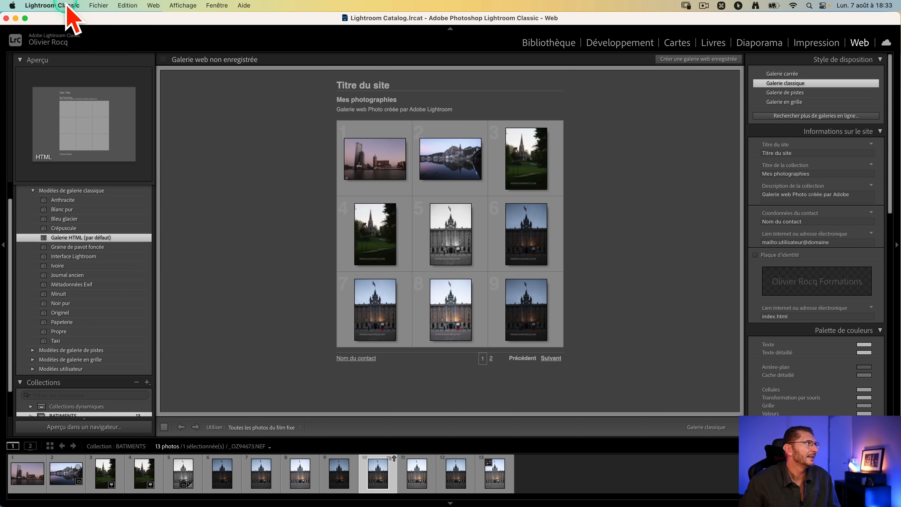
pyautogui.click(99, 5)
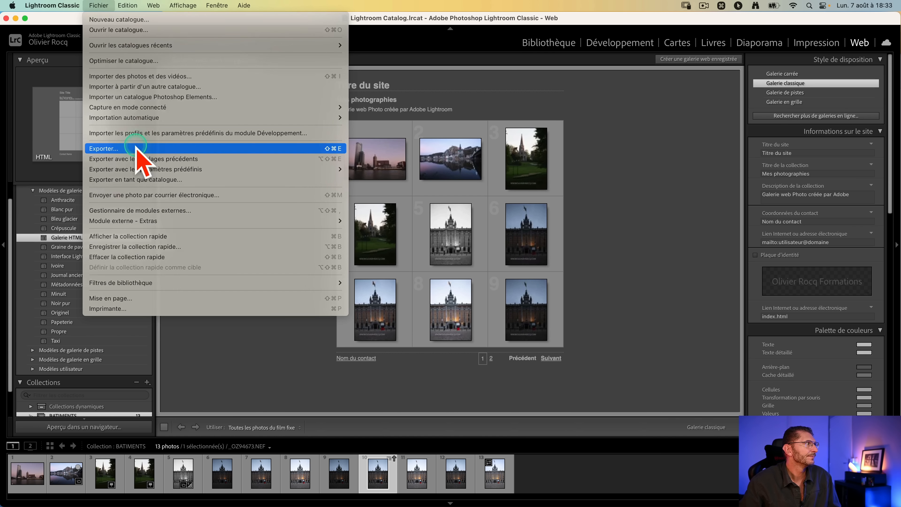
pyautogui.click(103, 148)
pyautogui.scroll(-10, 477, 198)
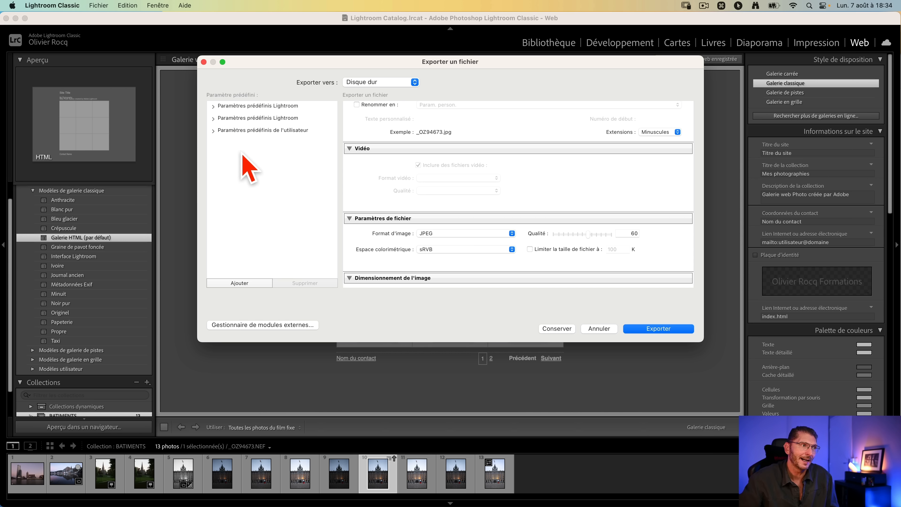
pyautogui.click(599, 329)
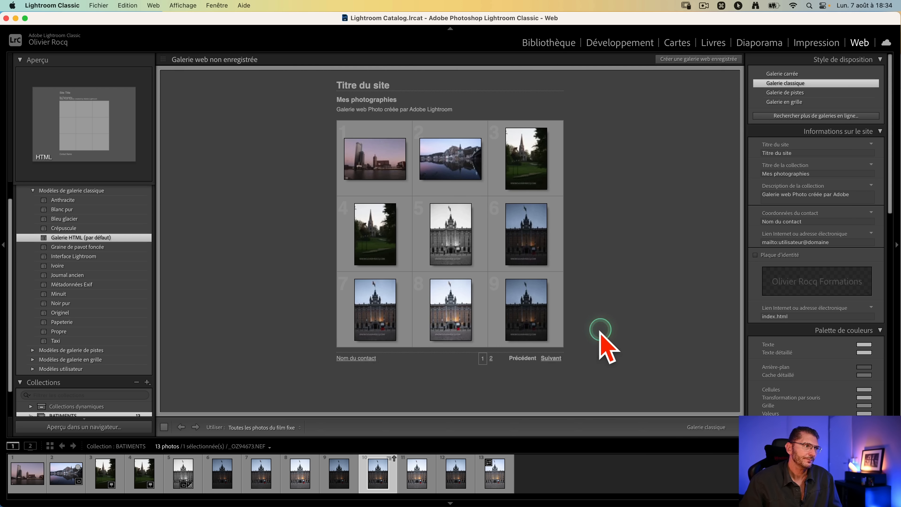
# Reopen the preset preferences and reveal the folder holding all the other Lightroom presets in Finder
pyautogui.click(43, 6)
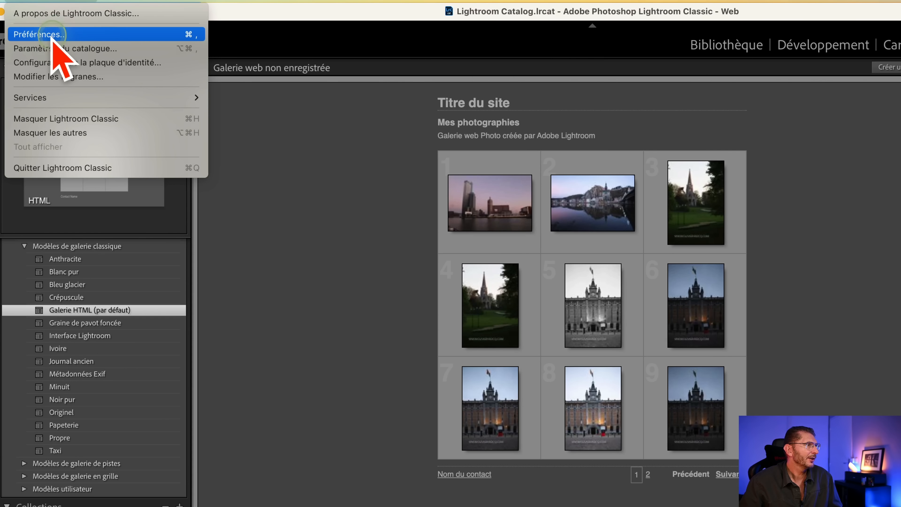
pyautogui.click(53, 35)
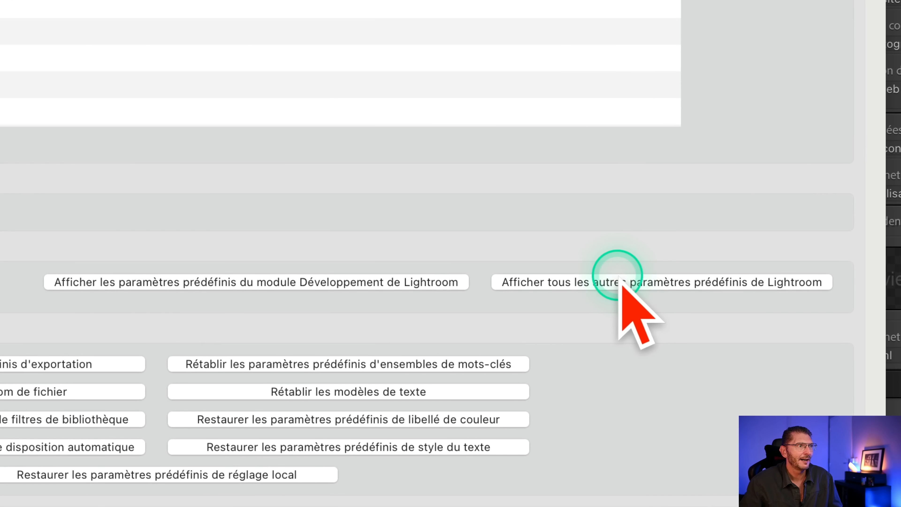
pyautogui.click(649, 281)
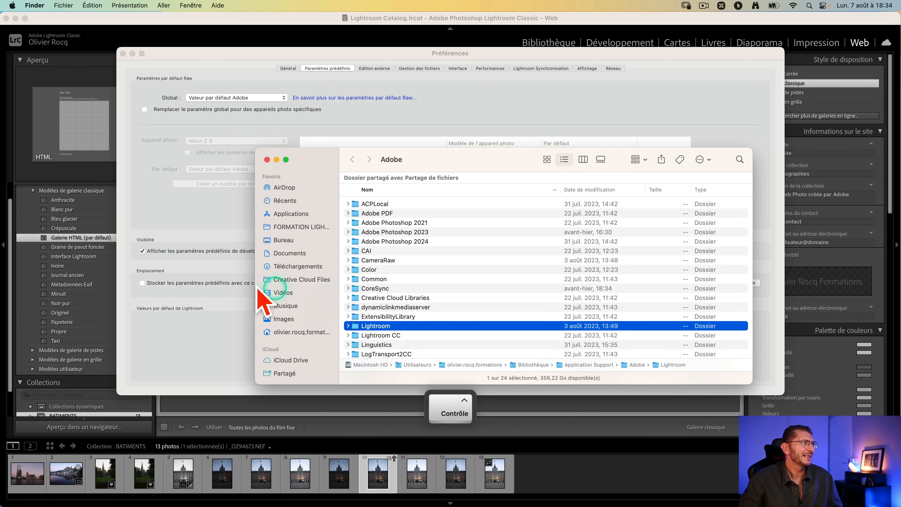
# Return to the Préférences dialog and enable storing the presets with this catalogue
pyautogui.click(56, 214)
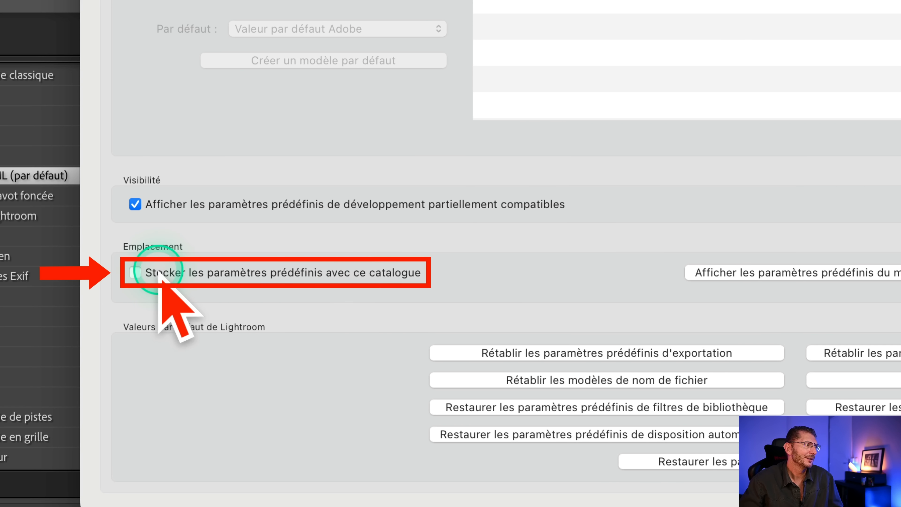
pyautogui.click(194, 273)
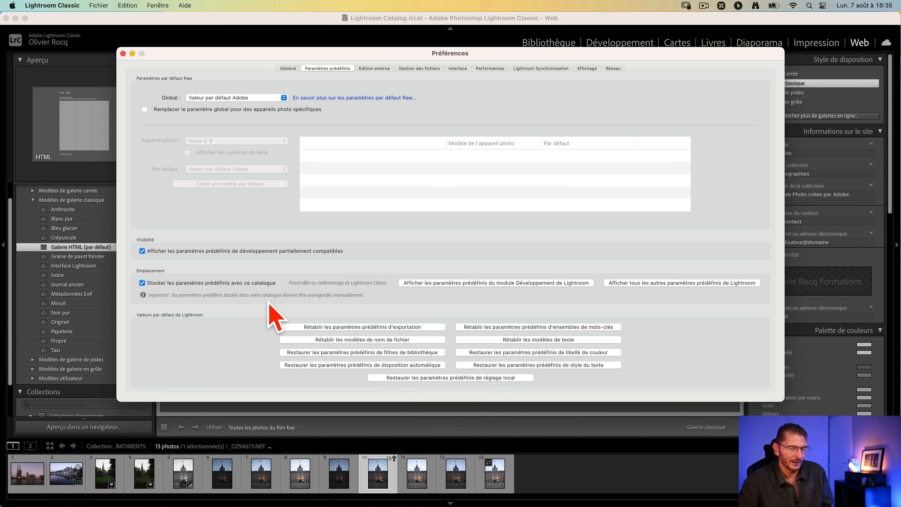
# Open the Paramètres Lightroom folder inside Images > Lightroom in Finder to view its preset folders, and close the window
pyautogui.press('super+Tab')
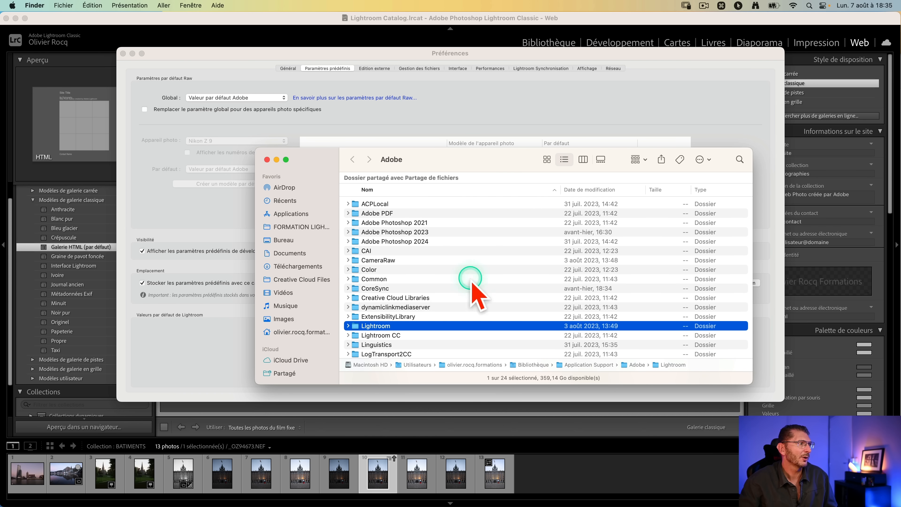
pyautogui.click(284, 319)
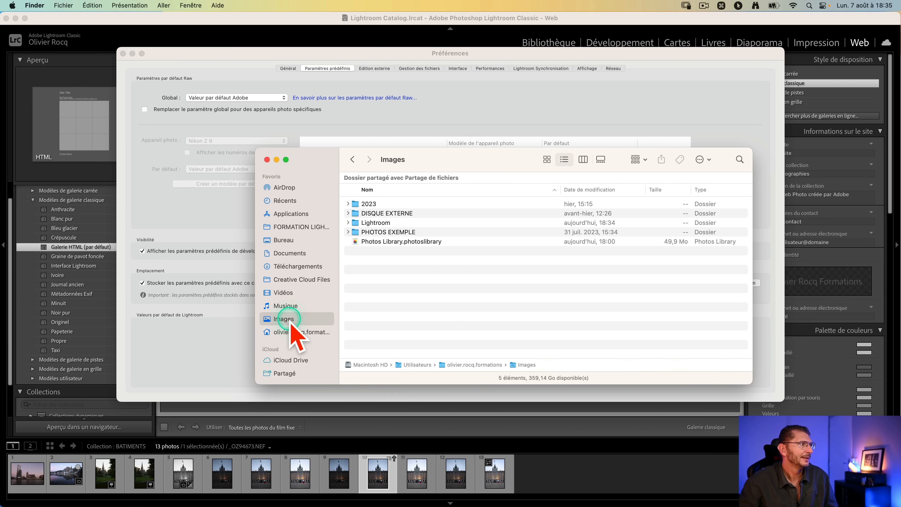
pyautogui.click(377, 223)
pyautogui.doubleClick(377, 222)
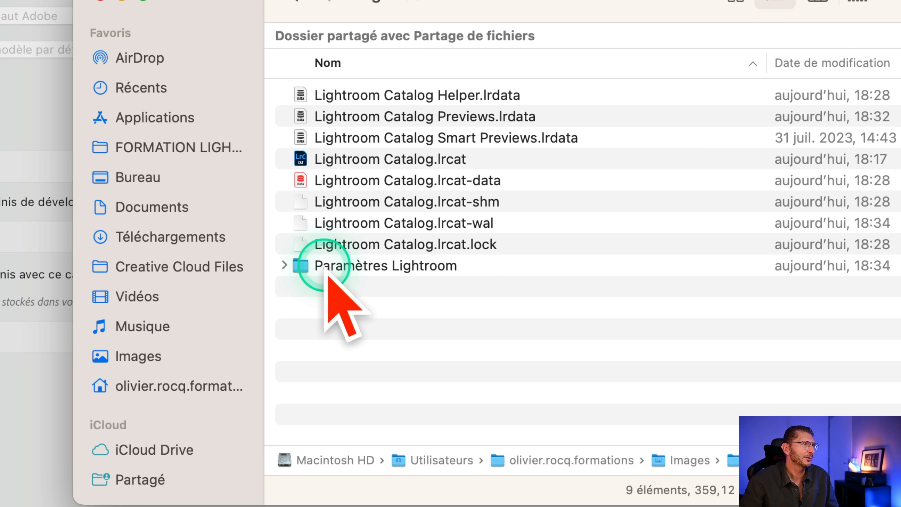
pyautogui.doubleClick(299, 267)
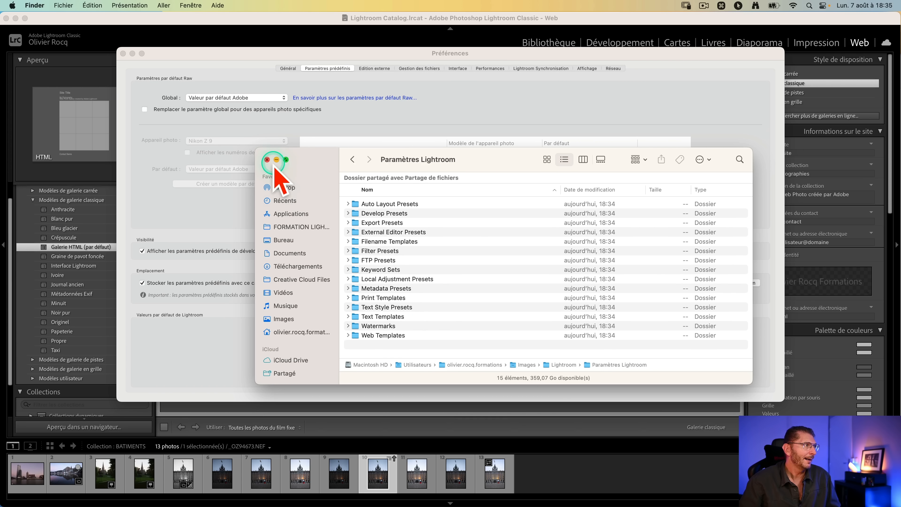
pyautogui.click(101, 1)
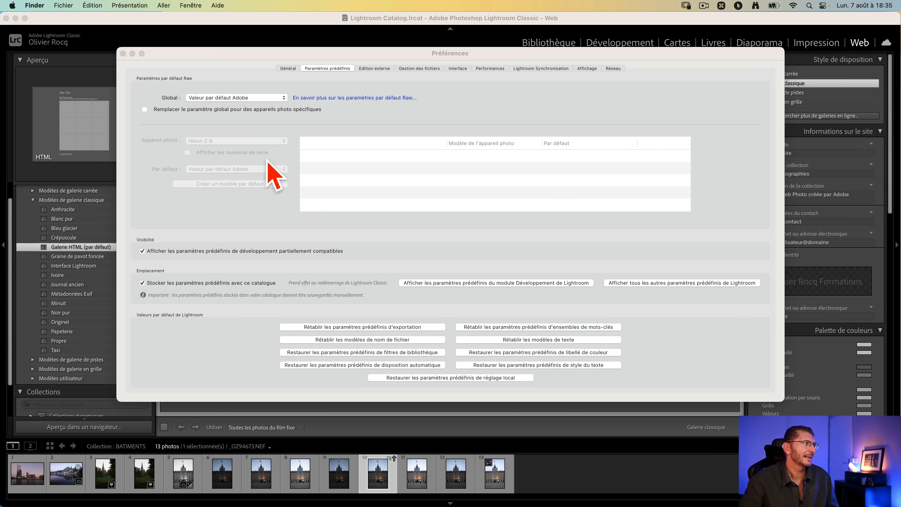
# Close the preferences and quit Lightroom Classic, backing up the catalogue to the LIGHTROOM SAUVEGARDES folder with integrity testing and optimisation enabled
pyautogui.click(123, 54)
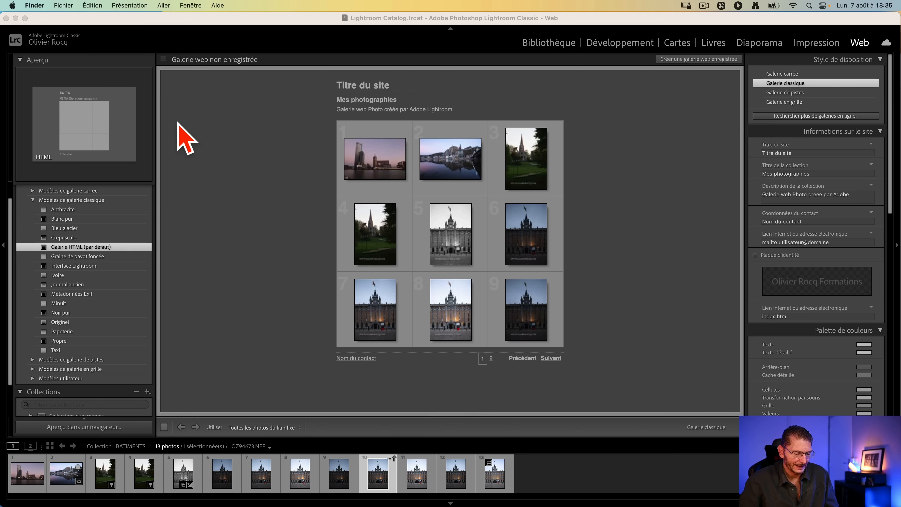
pyautogui.press('super+q')
pyautogui.click(59, 20)
pyautogui.click(57, 5)
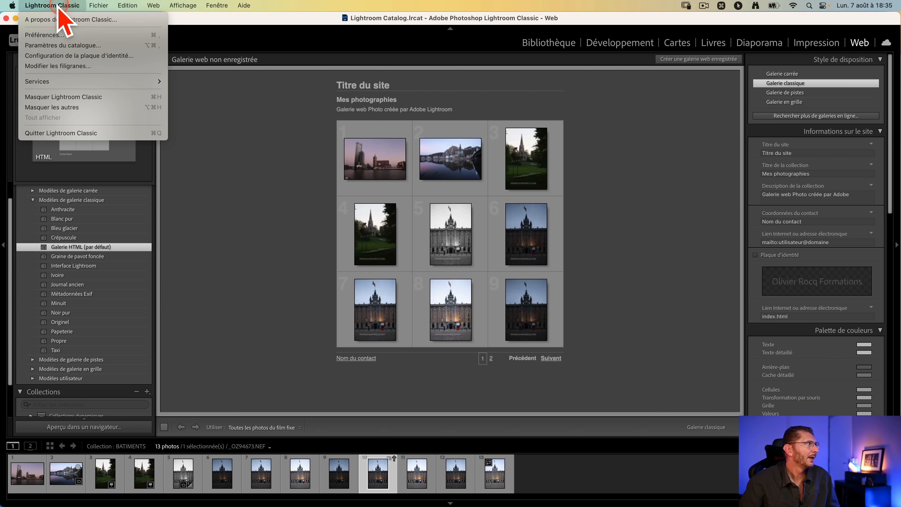
pyautogui.click(95, 133)
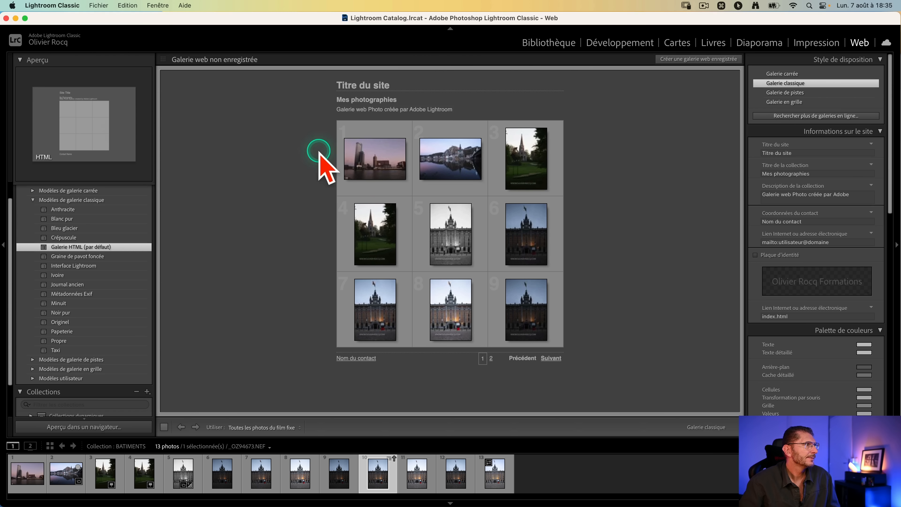
pyautogui.click(521, 204)
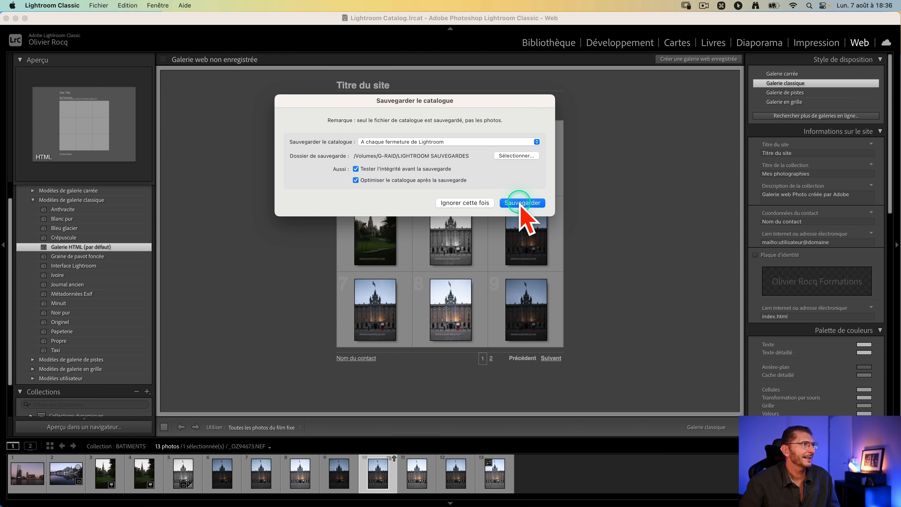
pyautogui.click(520, 203)
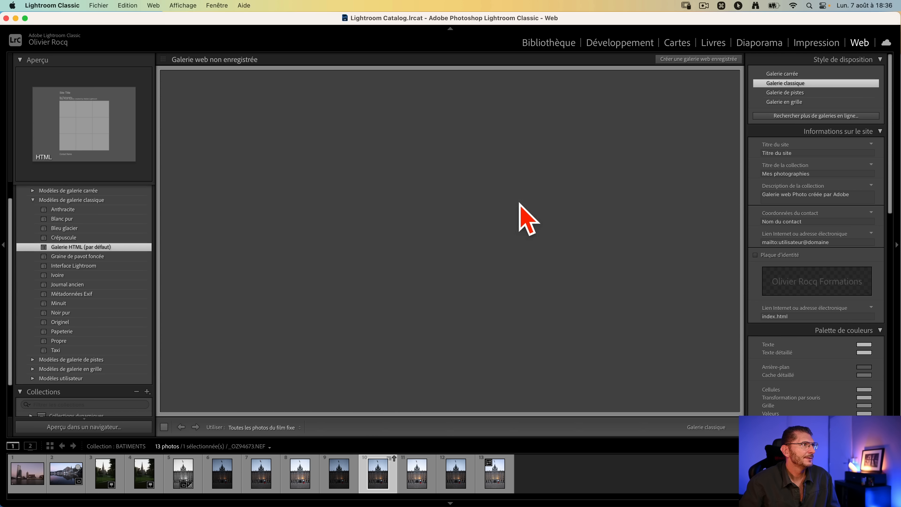
# Switch to a new Finder window, display the G-RAID drive as a list and open its LIGHTROOM SAUVEGARDES folder
pyautogui.press('super+Tab')
pyautogui.press('shift+super+Tab')
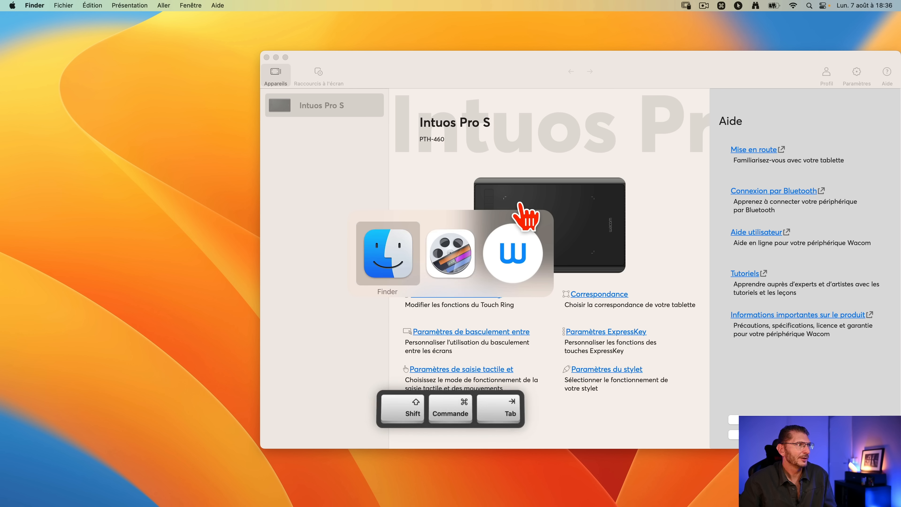
pyautogui.press('super+n')
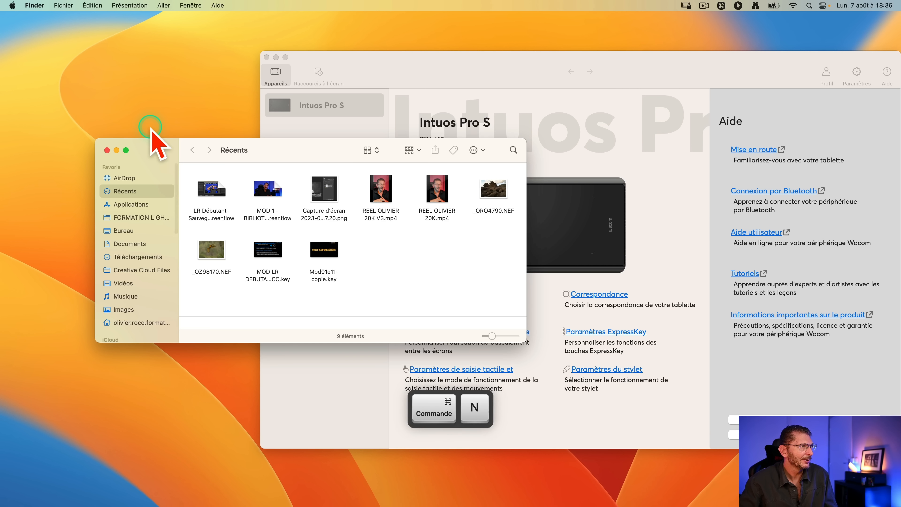
pyautogui.scroll(-10, 151, 267)
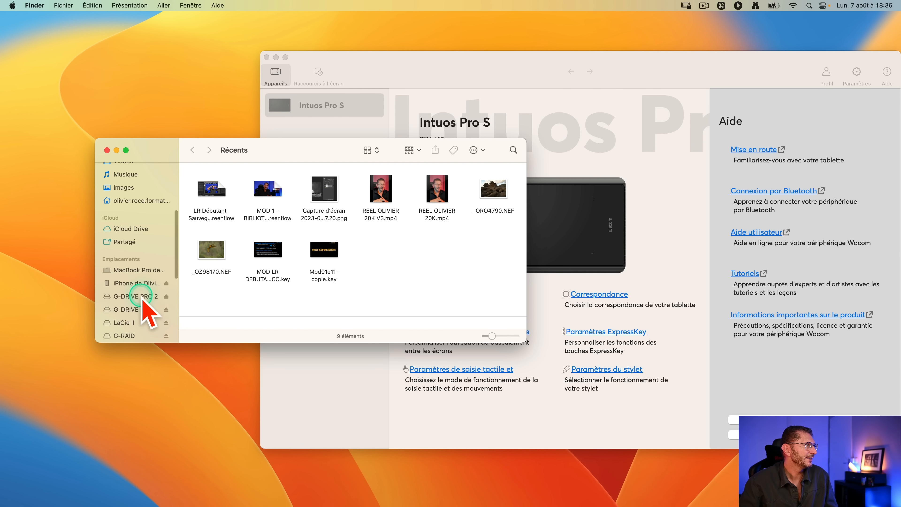
pyautogui.click(133, 251)
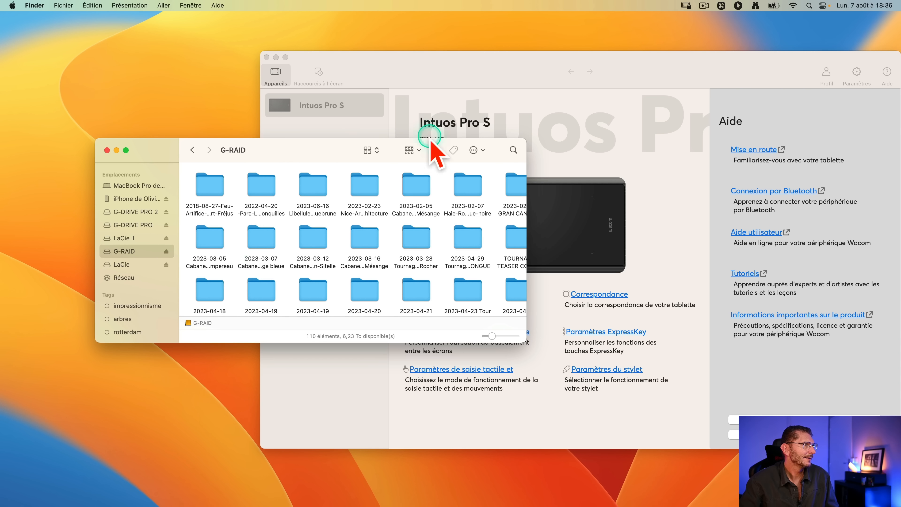
pyautogui.click(372, 150)
pyautogui.click(390, 164)
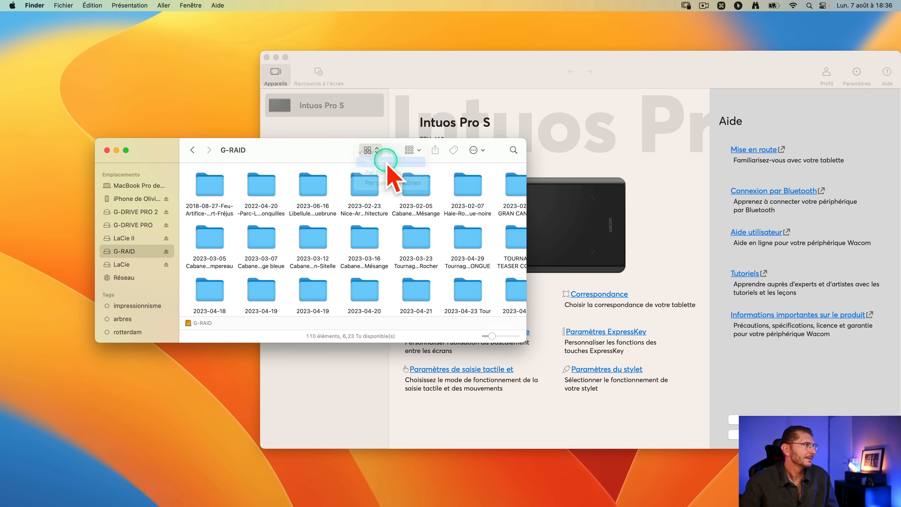
pyautogui.scroll(-10, 265, 279)
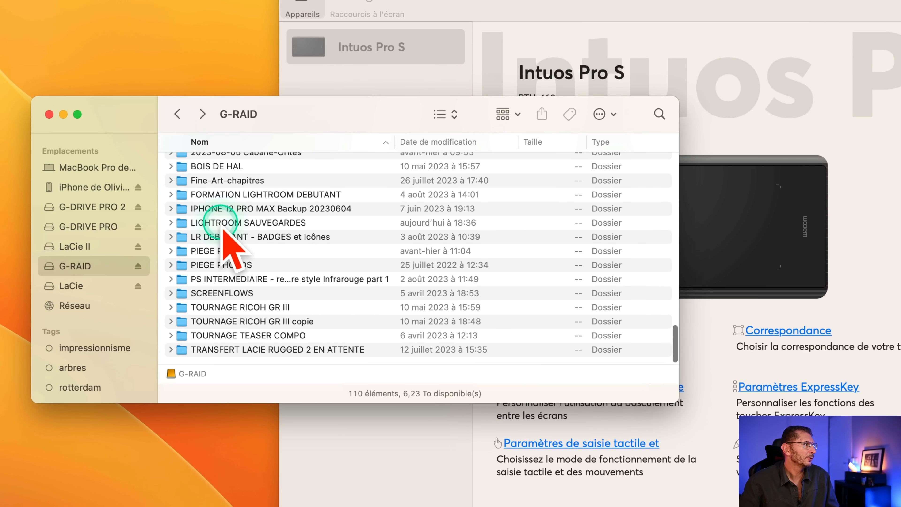
pyautogui.doubleClick(221, 222)
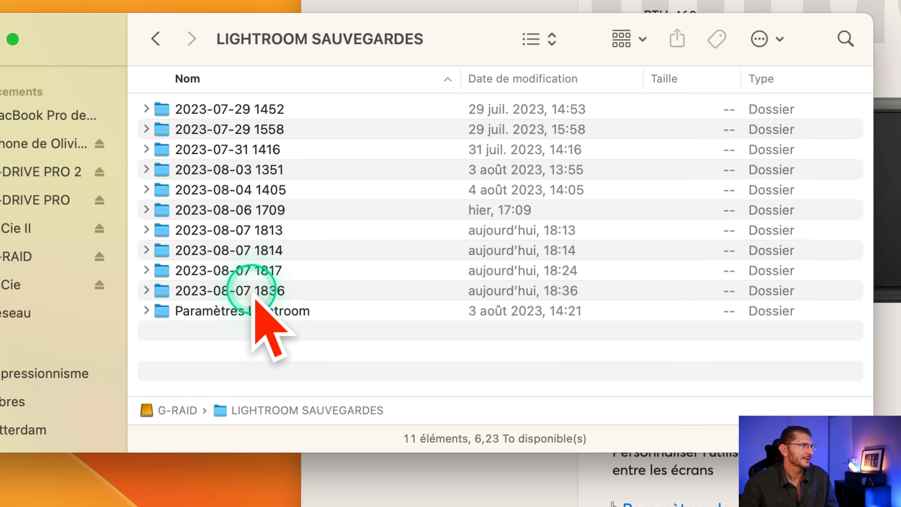
pyautogui.doubleClick(254, 291)
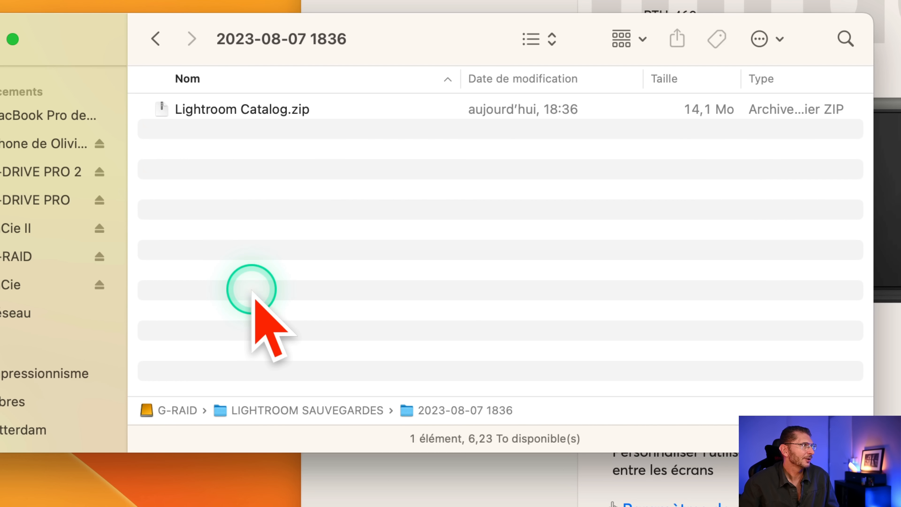
pyautogui.doubleClick(254, 110)
pyautogui.doubleClick(253, 113)
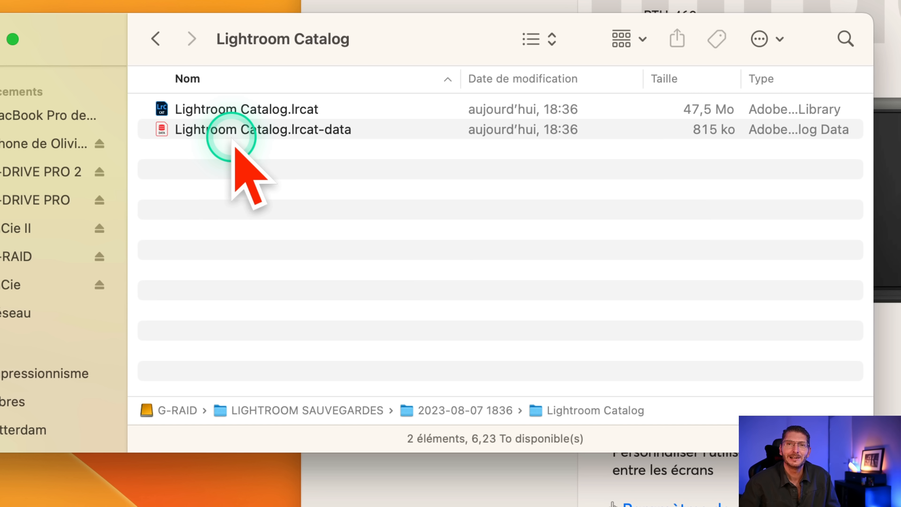
pyautogui.rightClick(163, 39)
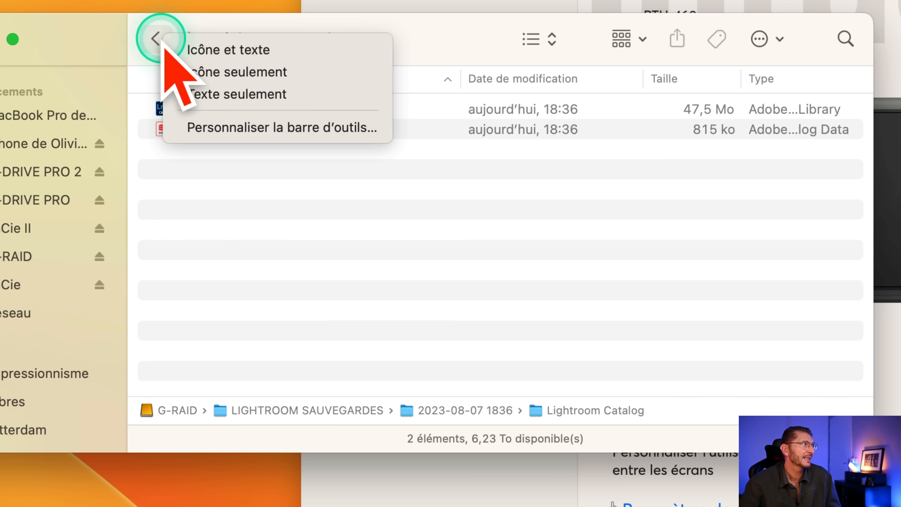
pyautogui.click(452, 37)
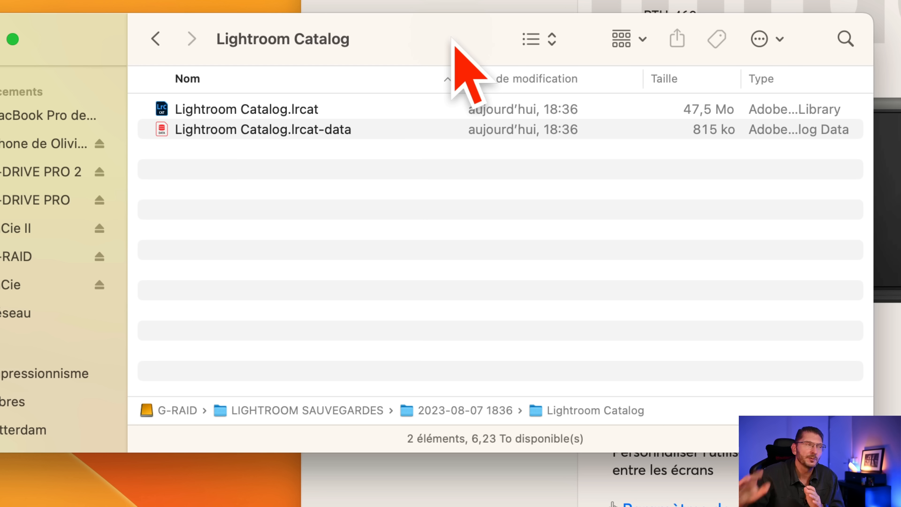
pyautogui.click(157, 42)
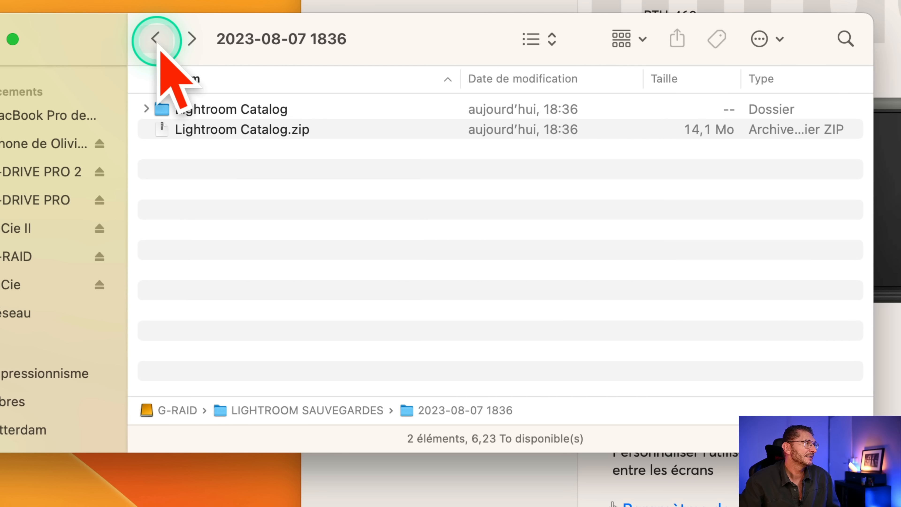
pyautogui.click(193, 107)
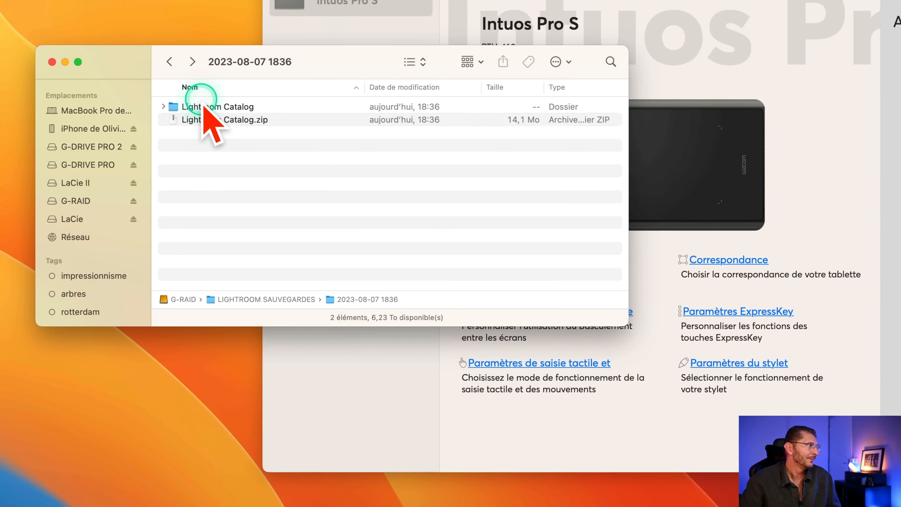
# Copy the Paramètres Lightroom folder from Images > Lightroom
pyautogui.scroll(-5, 96, 227)
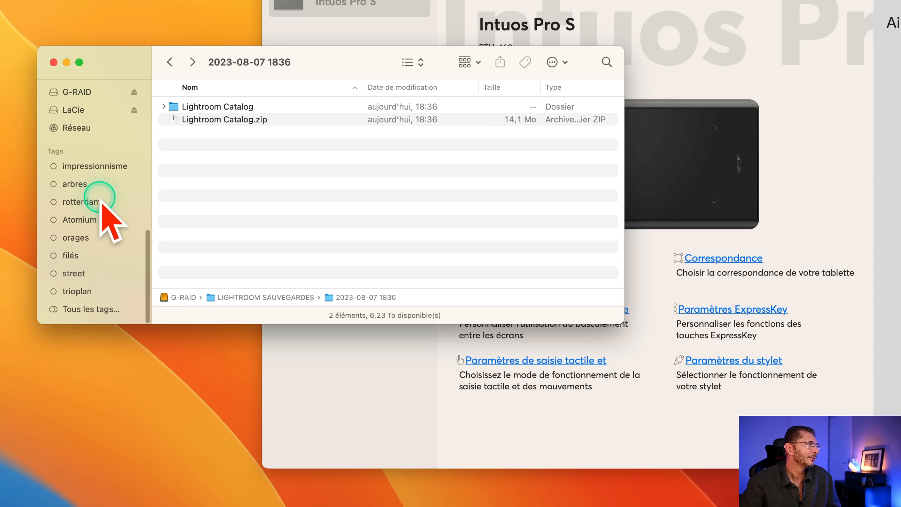
pyautogui.scroll(5, 92, 203)
pyautogui.click(83, 279)
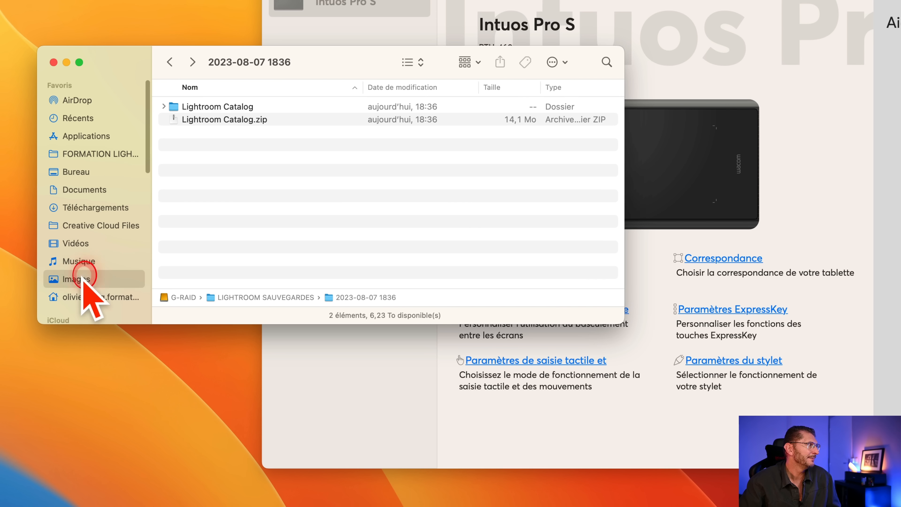
pyautogui.doubleClick(197, 147)
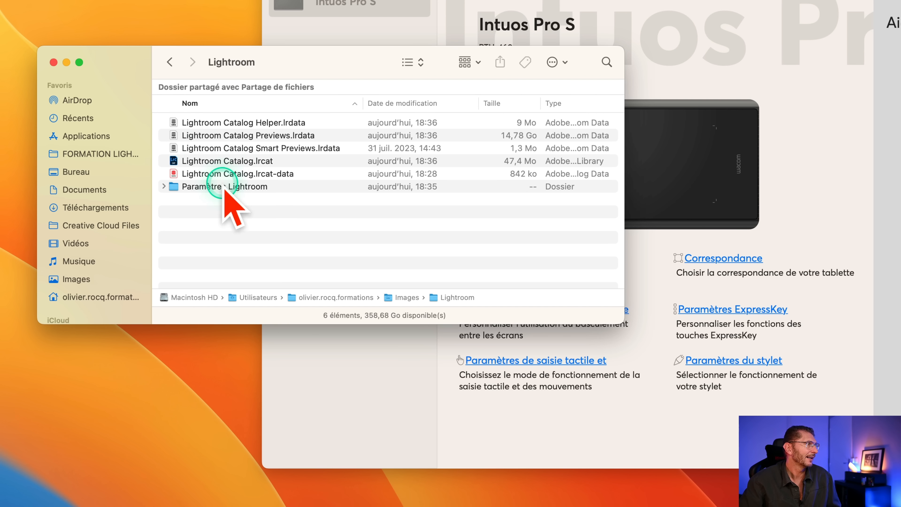
pyautogui.press('ctrl')
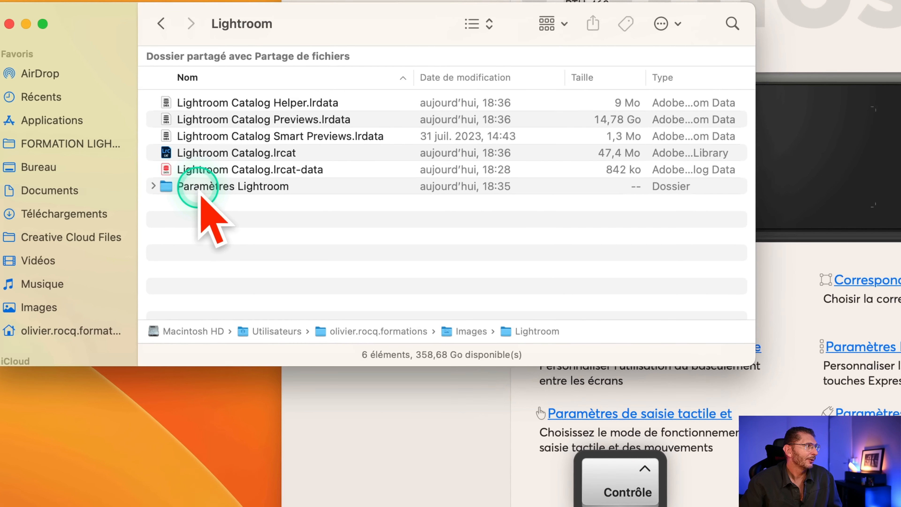
pyautogui.click(200, 192)
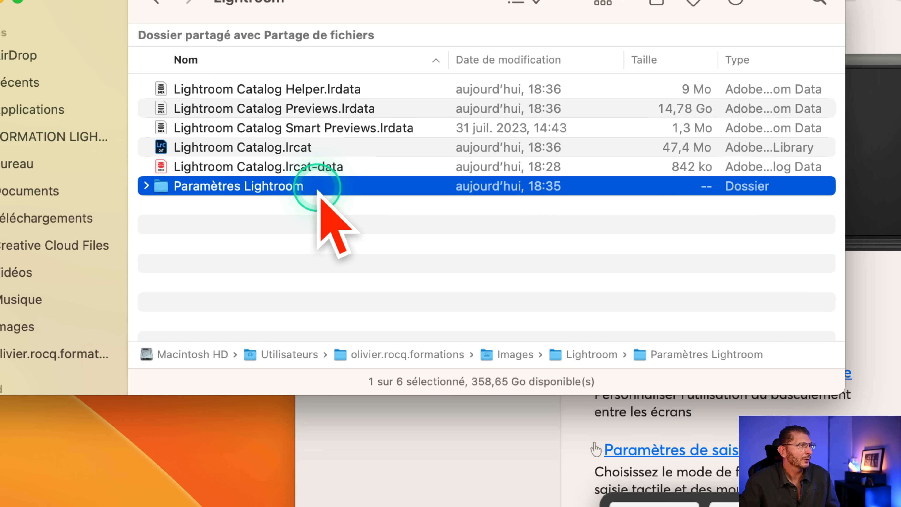
pyautogui.click(319, 188)
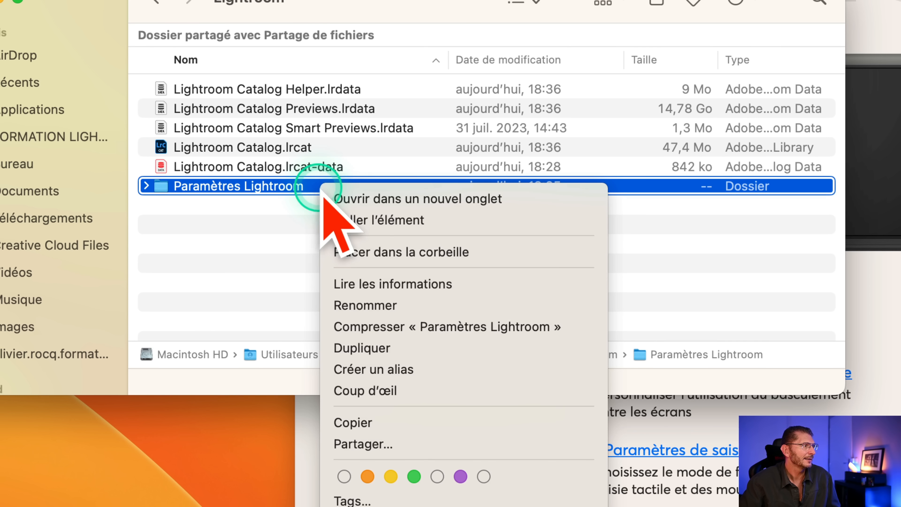
pyautogui.click(382, 414)
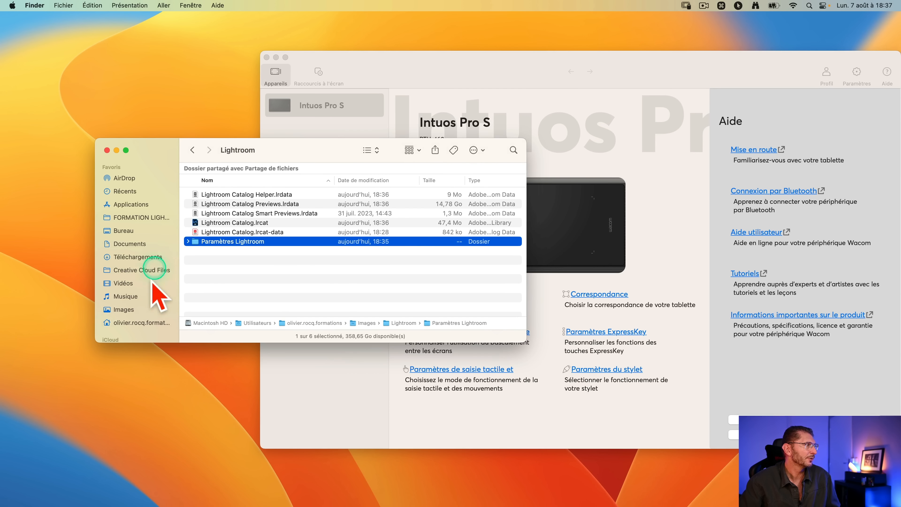
# Paste the copied Paramètres Lightroom folder into LIGHTROOM SAUVEGARDES on G-RAID, replacing the older version
pyautogui.click(178, 256)
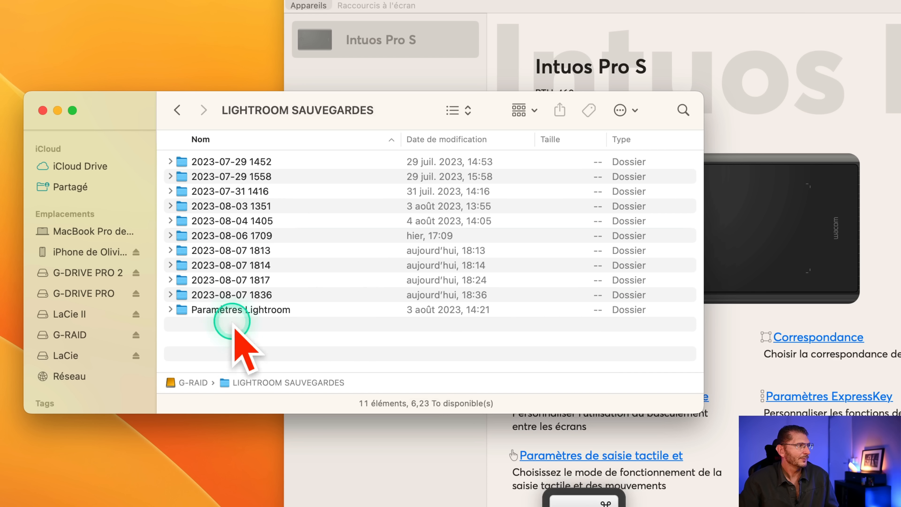
pyautogui.rightClick(233, 324)
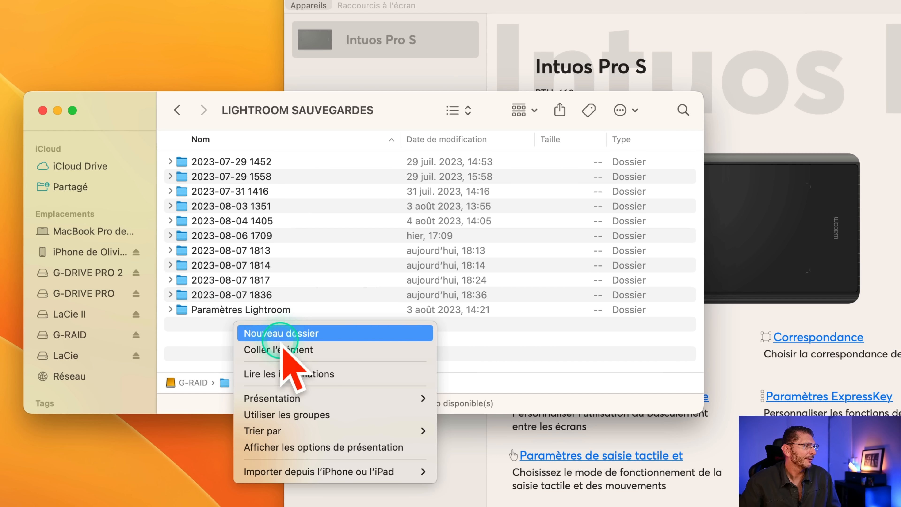
pyautogui.click(284, 346)
pyautogui.click(576, 237)
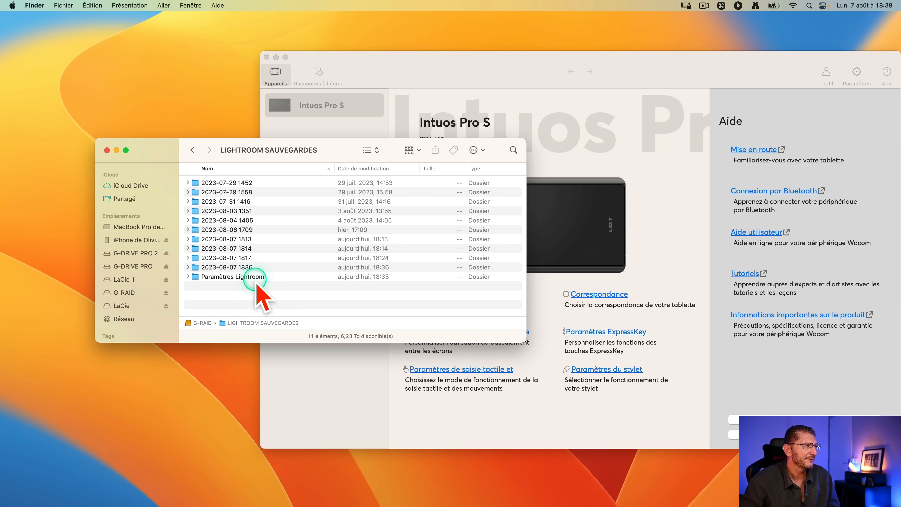
pyautogui.scroll(5, 241, 279)
pyautogui.scroll(-5, 237, 289)
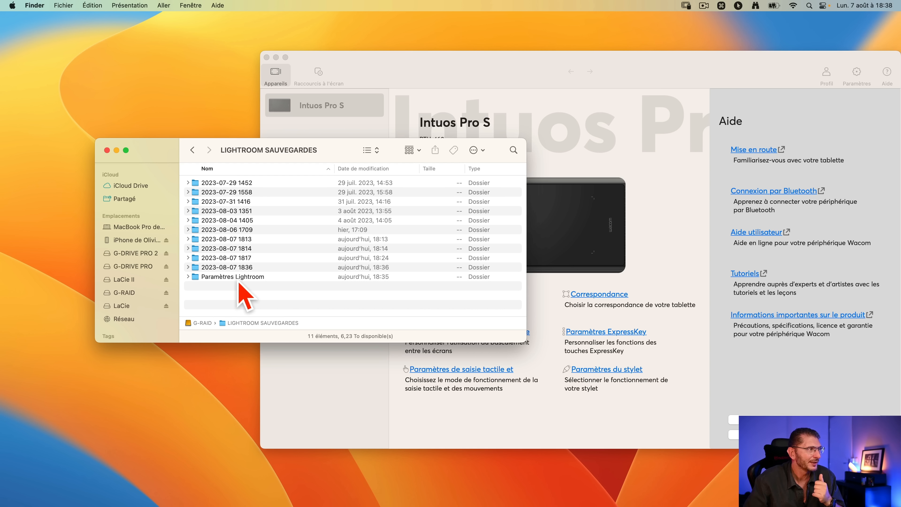
pyautogui.scroll(5, 220, 202)
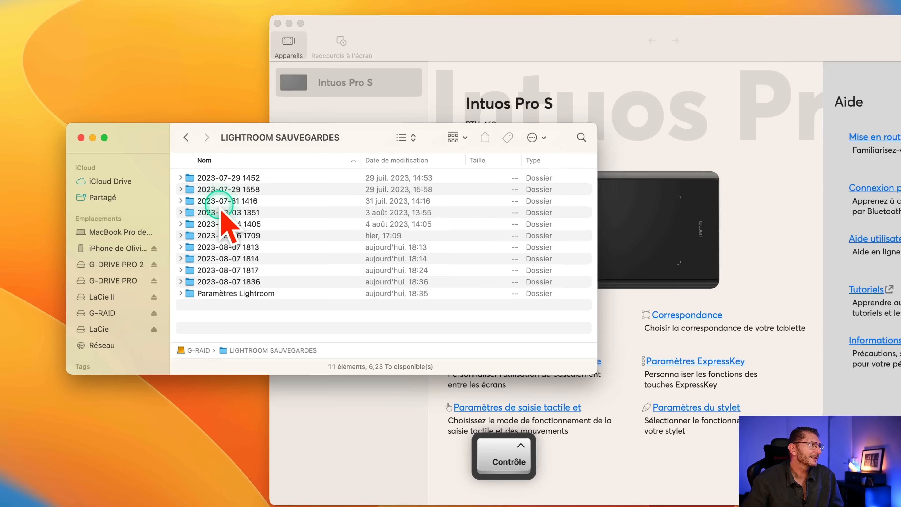
pyautogui.scroll(1, 235, 189)
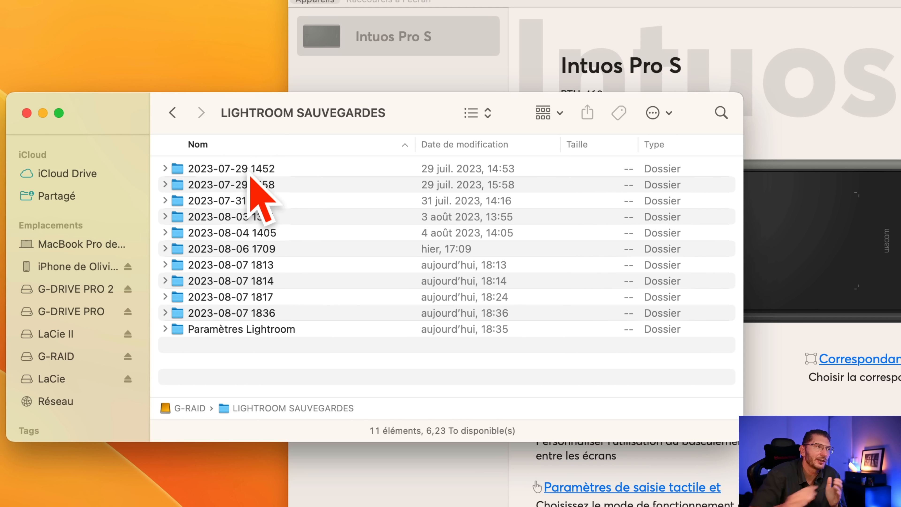
pyautogui.click(251, 314)
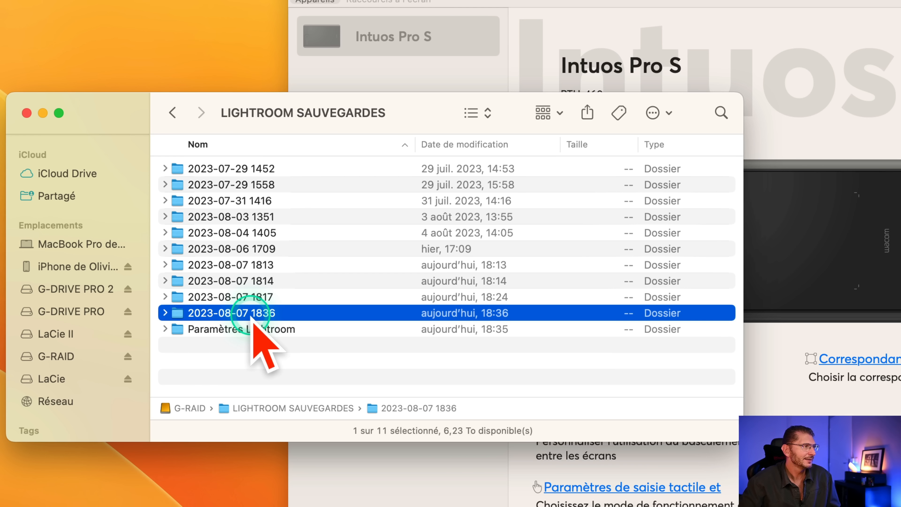
pyautogui.rightClick(250, 314)
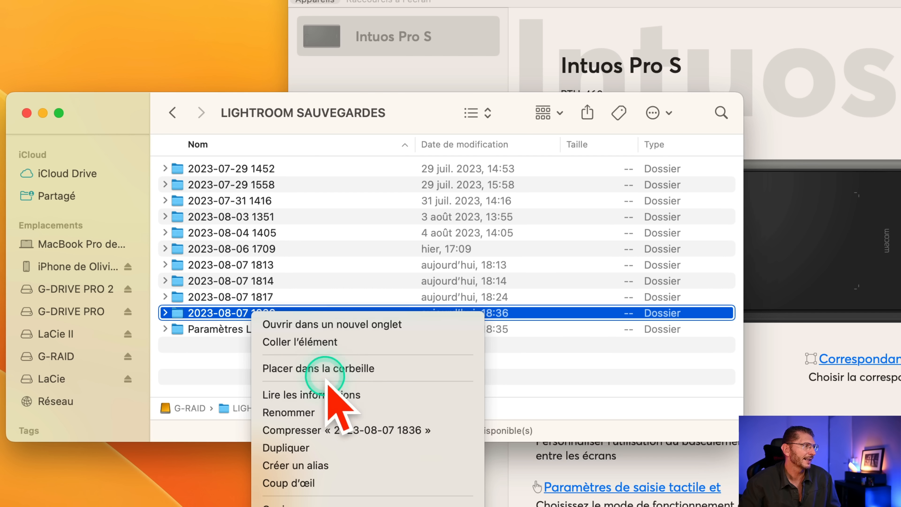
pyautogui.click(322, 395)
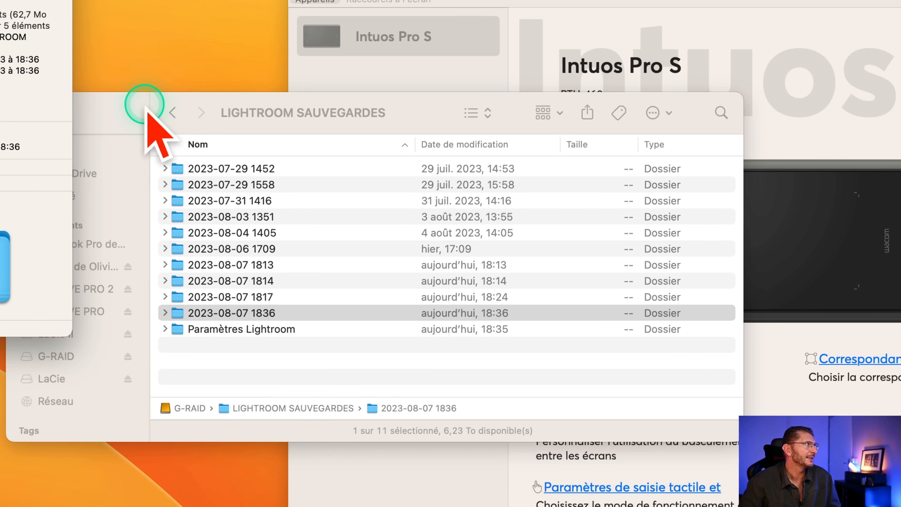
pyautogui.scroll(-3, 138, 103)
pyautogui.scroll(-5, 147, 140)
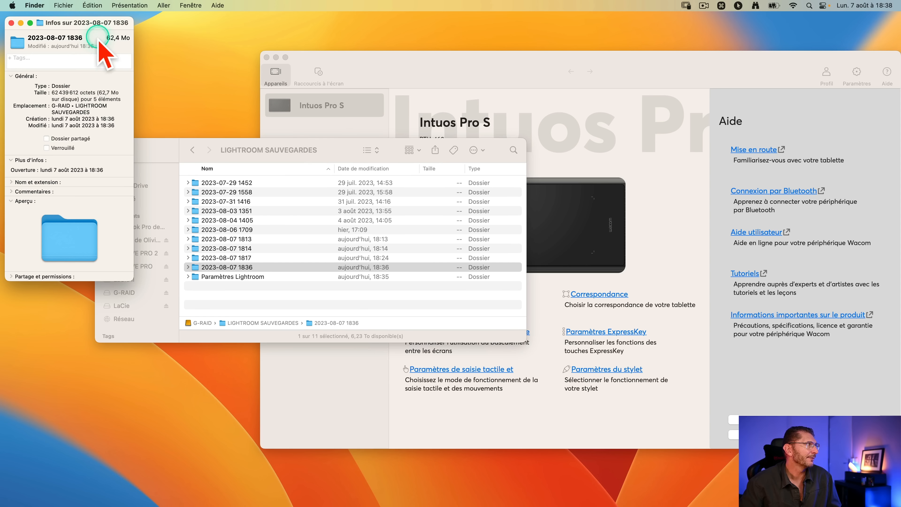
pyautogui.moveTo(95, 23); pyautogui.dragTo(290, 110)
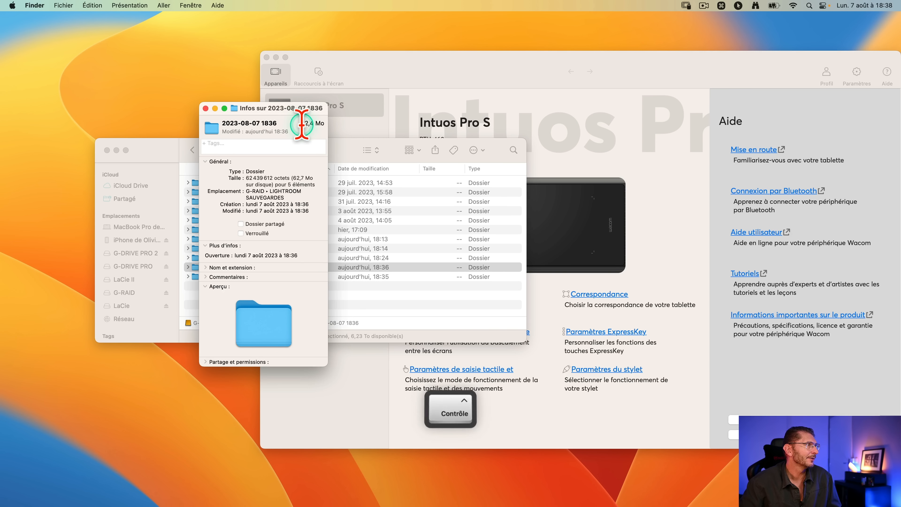
pyautogui.scroll(3, 301, 133)
pyautogui.scroll(-3, 301, 135)
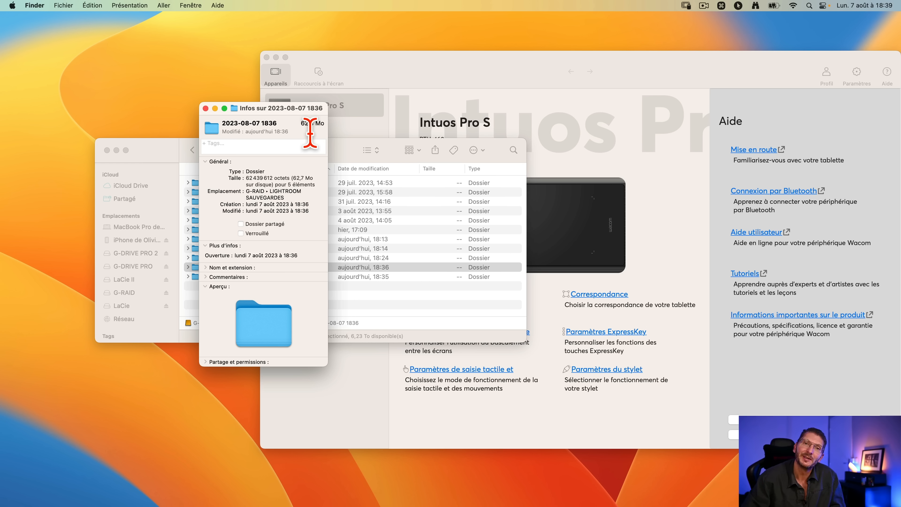
pyautogui.click(206, 108)
pyautogui.click(265, 270)
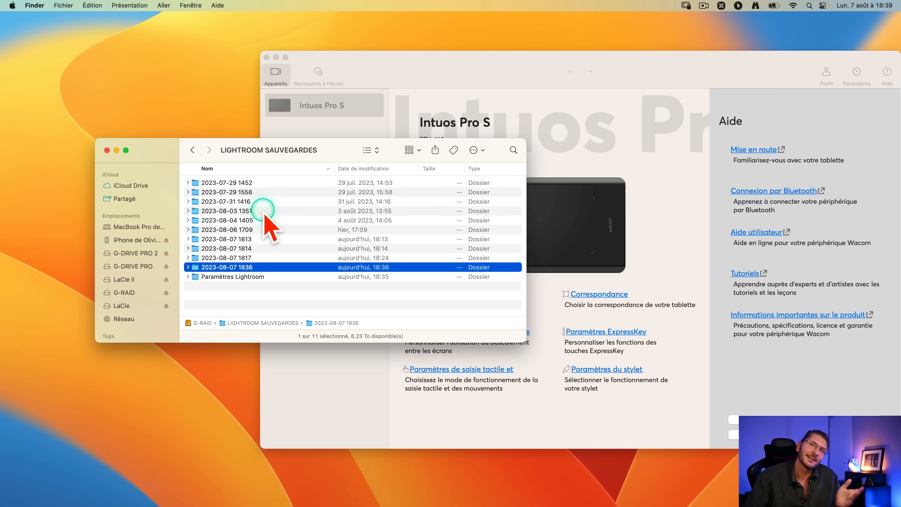